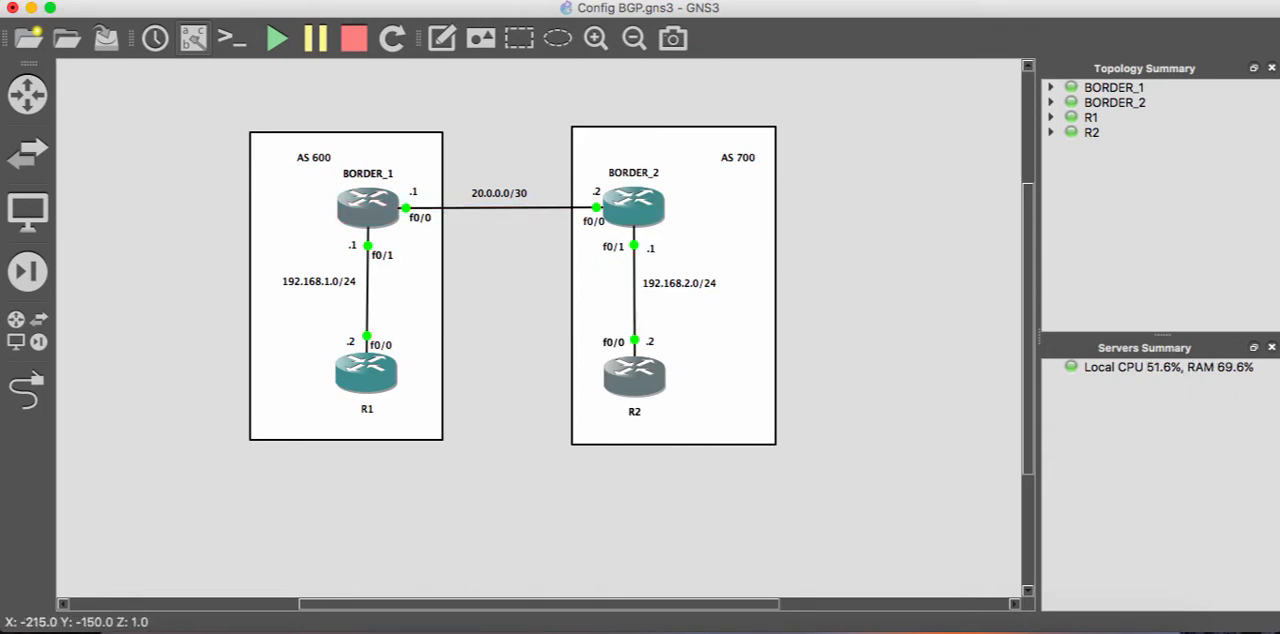
- Bring up R1's console and enter global configuration mode
mouse_move(620, 205)
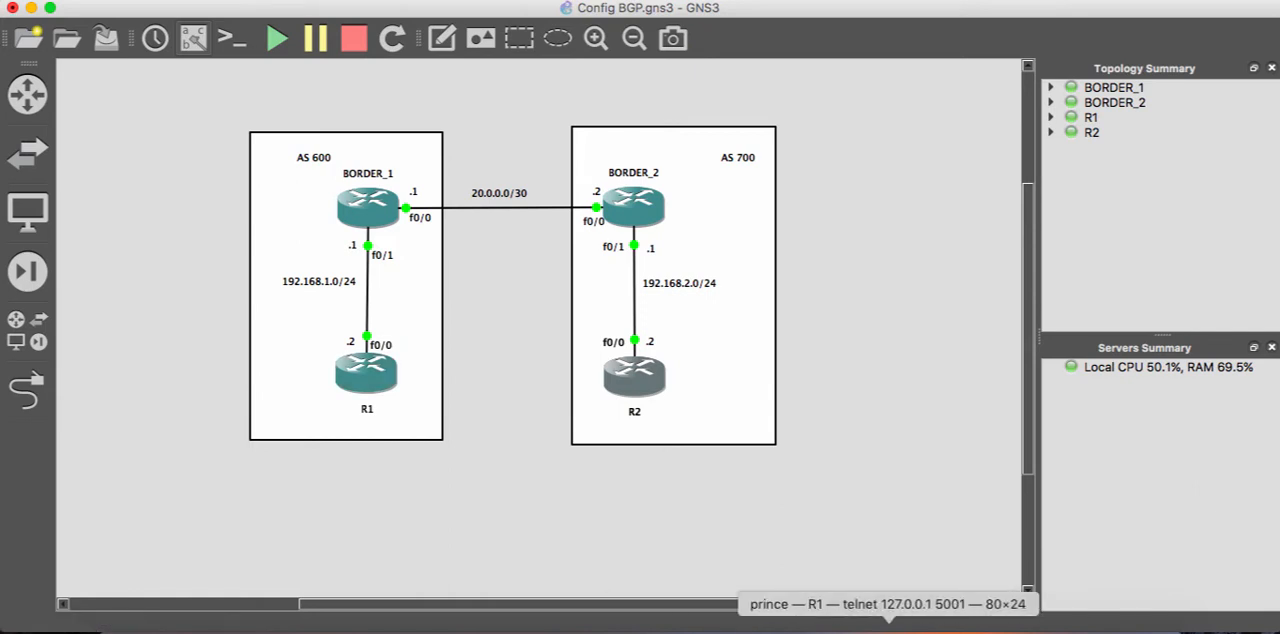
click(888, 630)
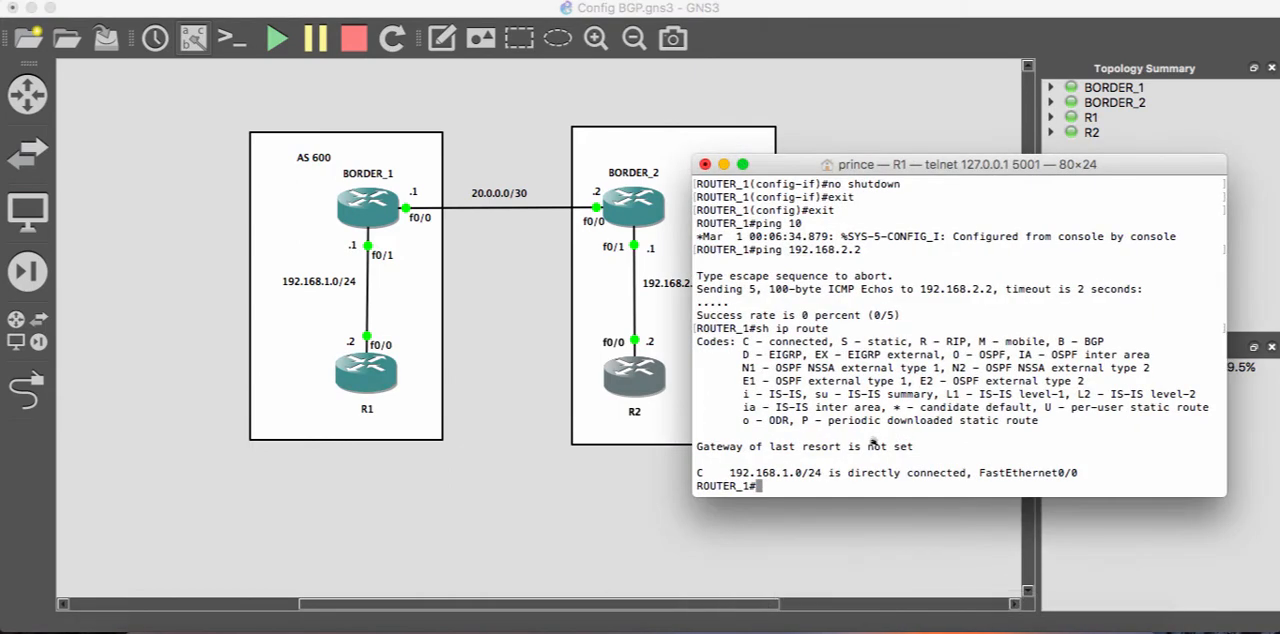
text(router)
key(Tab)
key(BackSpace)
key(BackSpace)
key(BackSpace)
key(BackSpace)
key(BackSpace)
key(BackSpace)
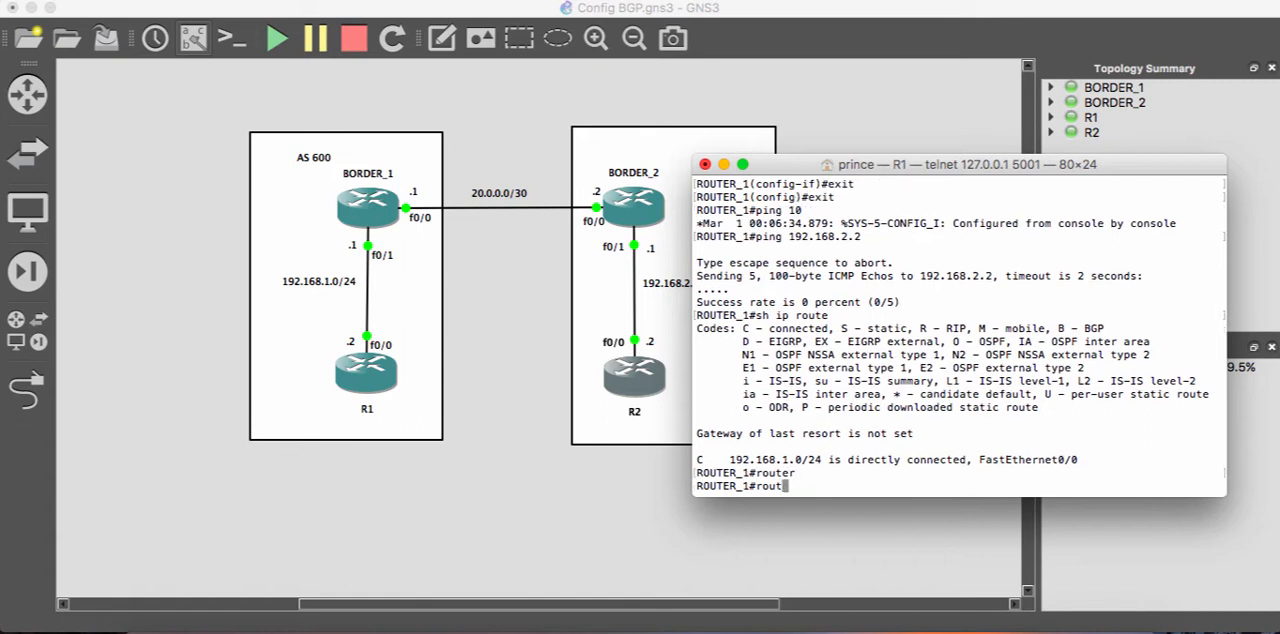
text(conf)
key(Tab)
text(t)
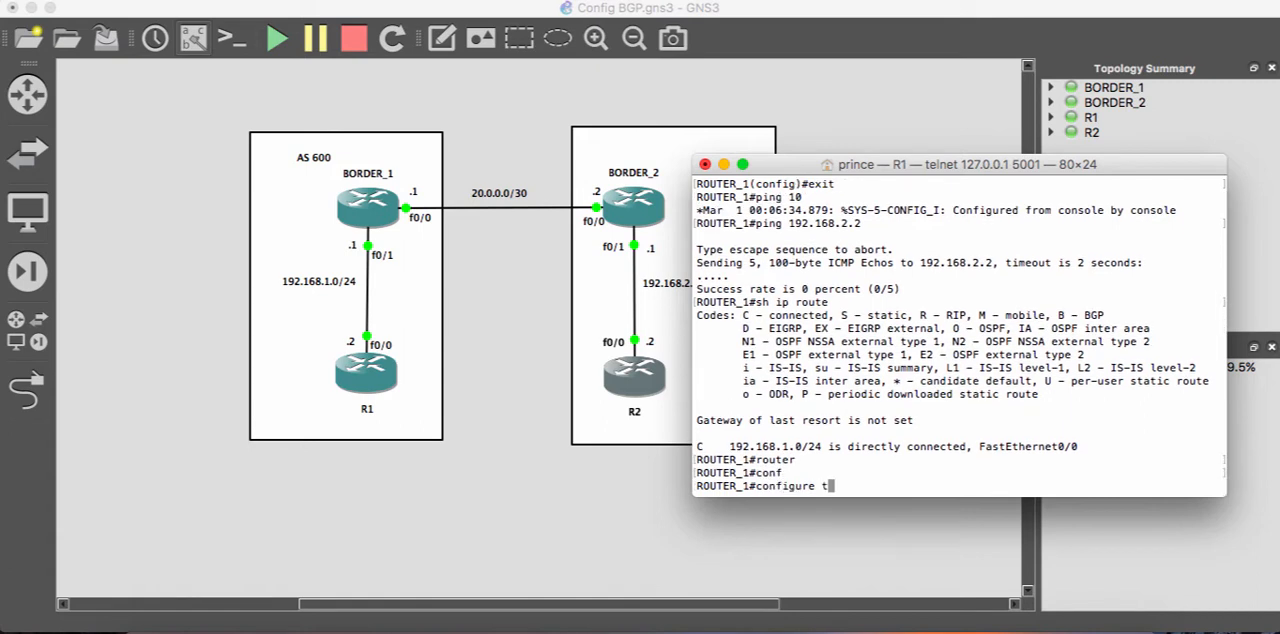
key(Return)
- Start the BGP routing process for AS 600 on R1
text(rout)
key(Tab)
text(er)
key(Tab)
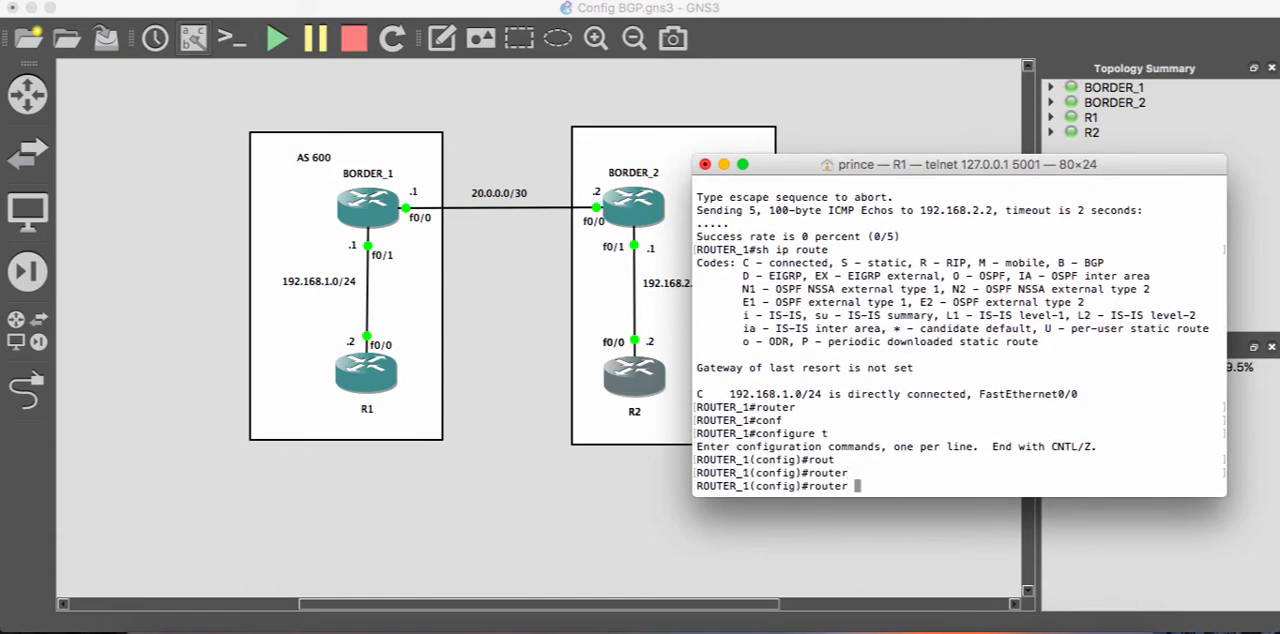
text(bg)
key(Tab)
text(p 600)
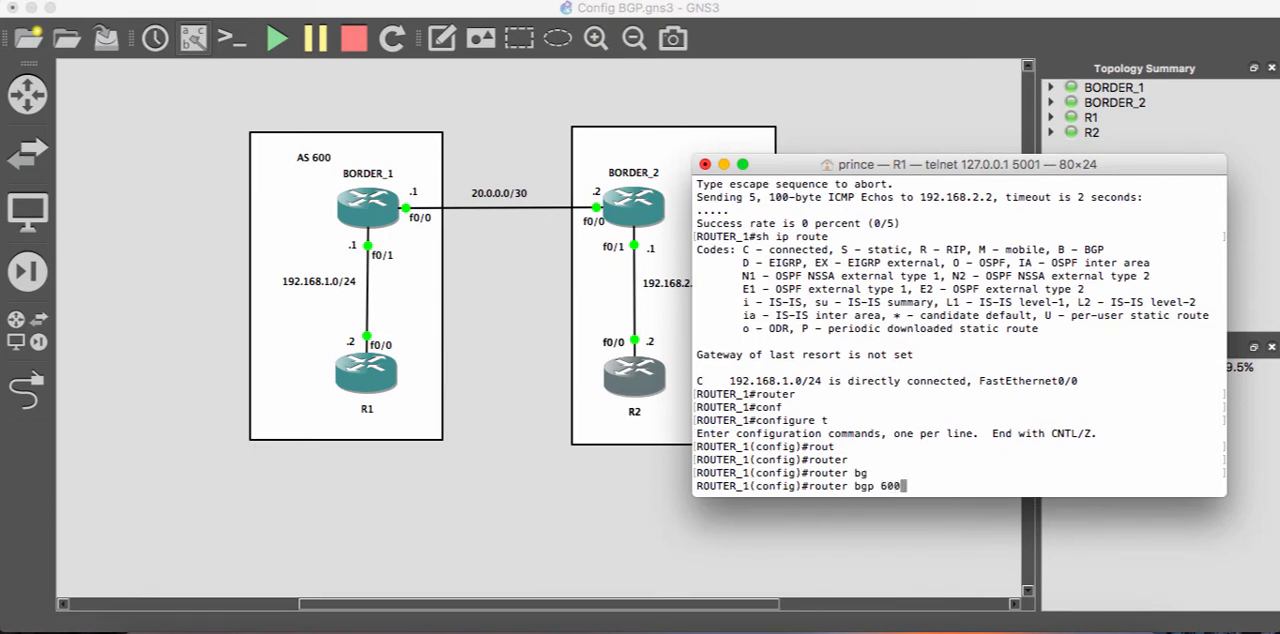
key(Return)
- Declare 192.168.1.1 as a BGP neighbor of R1 with remote-as 600
text(nei)
key(Tab)
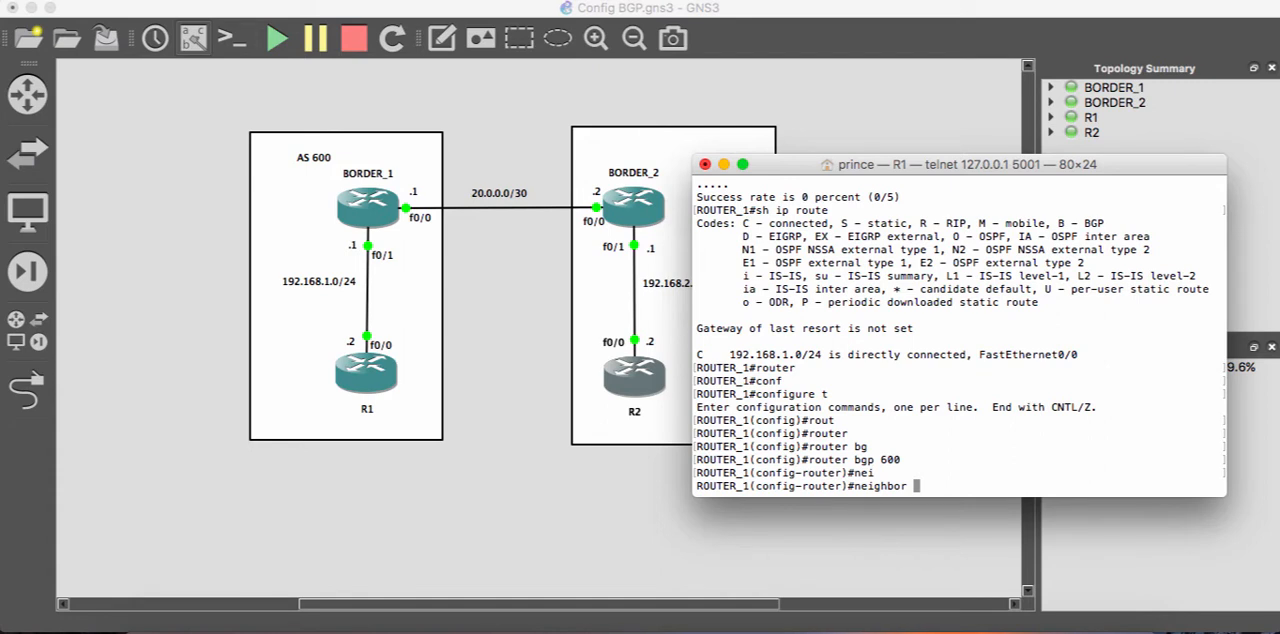
text(192.168.1.1)
text(remo)
key(Tab)
text(t)
key(Tab)
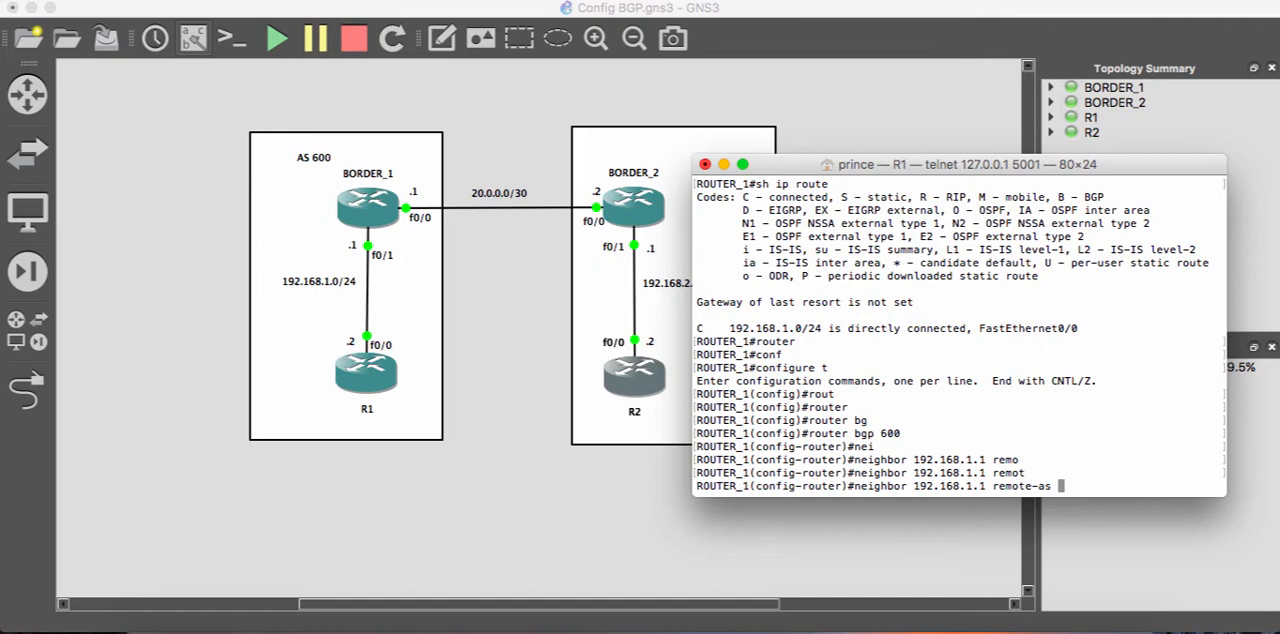
text(600)
key(Return)
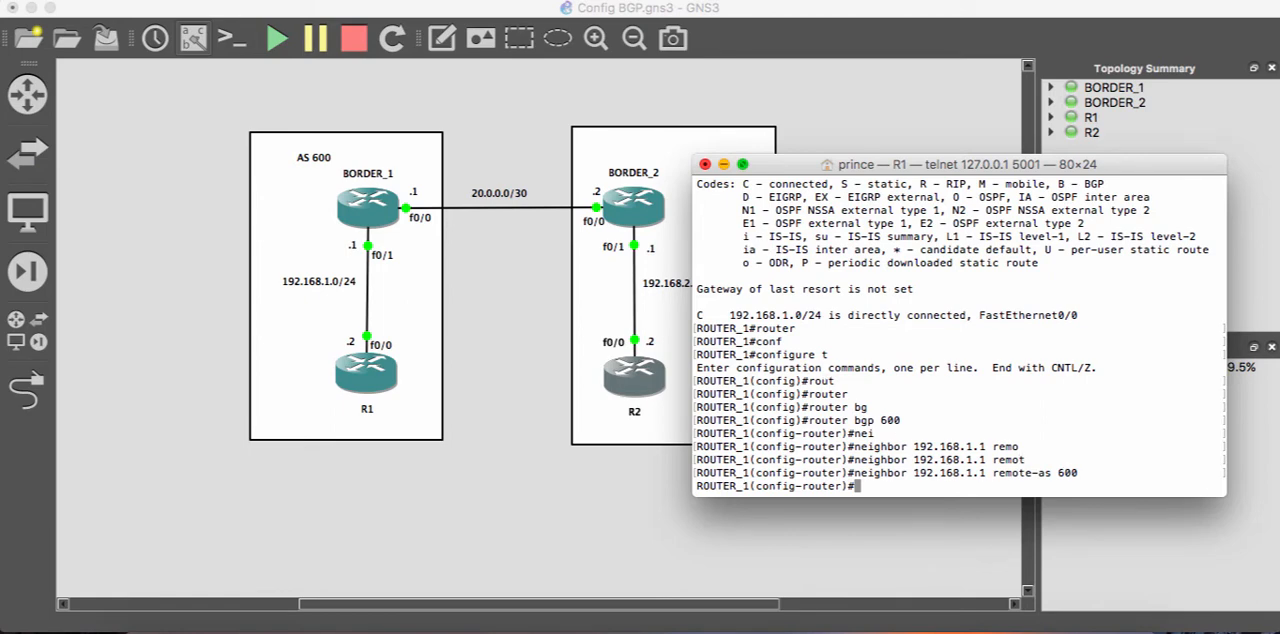
- Switch from R1 to BORDER_1's console and enter global configuration mode
key(super+m)
right_click(390, 207)
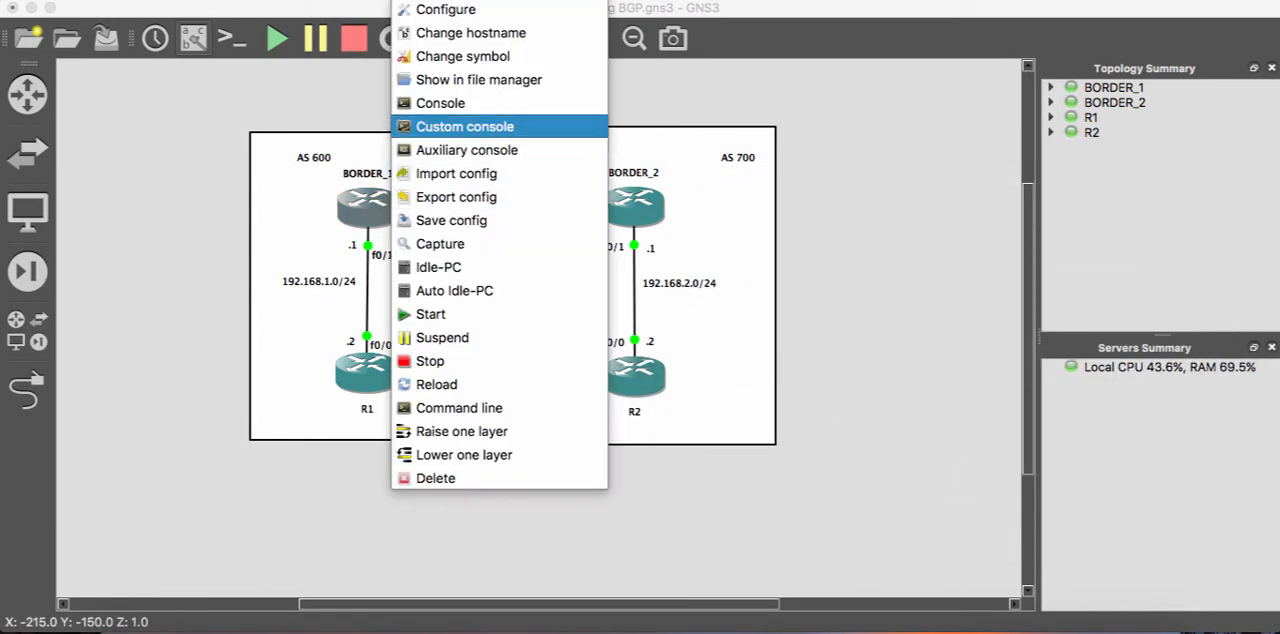
click(441, 103)
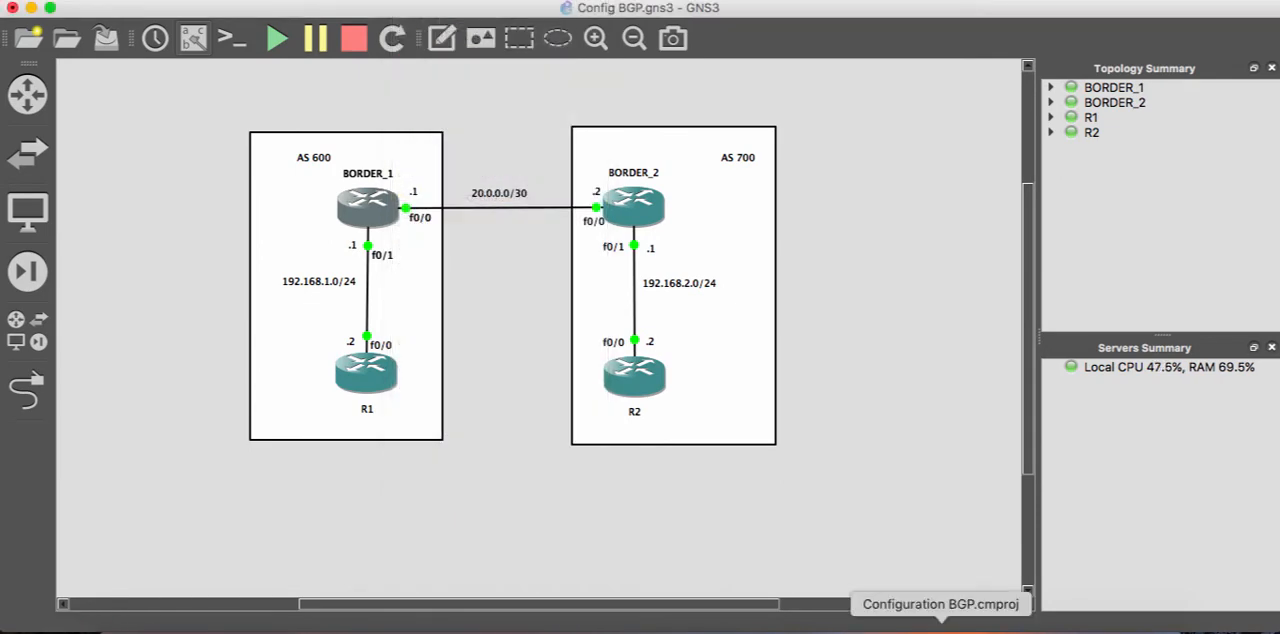
click(838, 628)
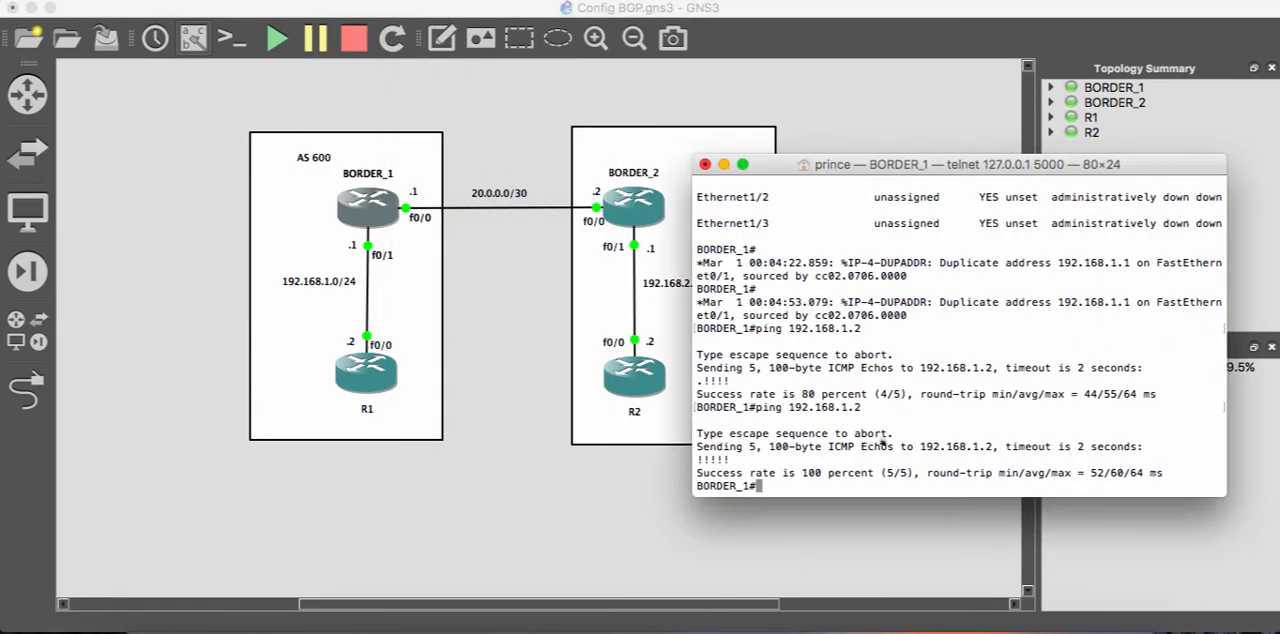
text(conf t)
key(Return)
- Start the BGP routing process for AS 600 on BORDER_1
text(router)
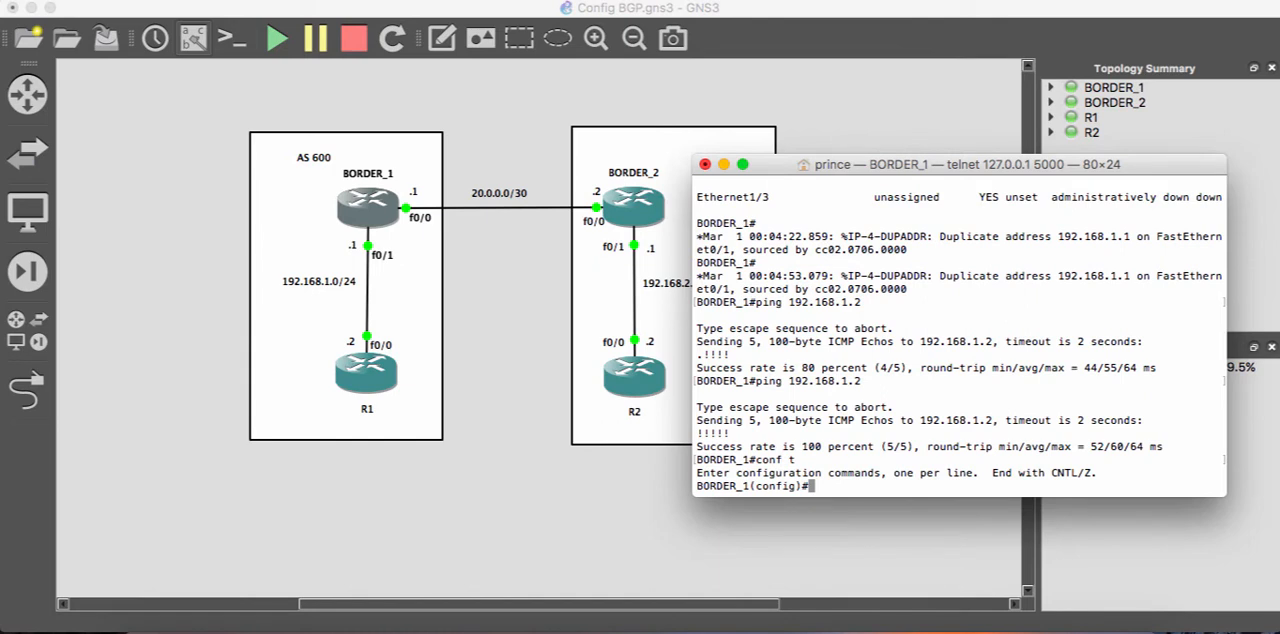
key(Tab)
text(ng)
key(Tab)
key(BackSpace)
key(BackSpace)
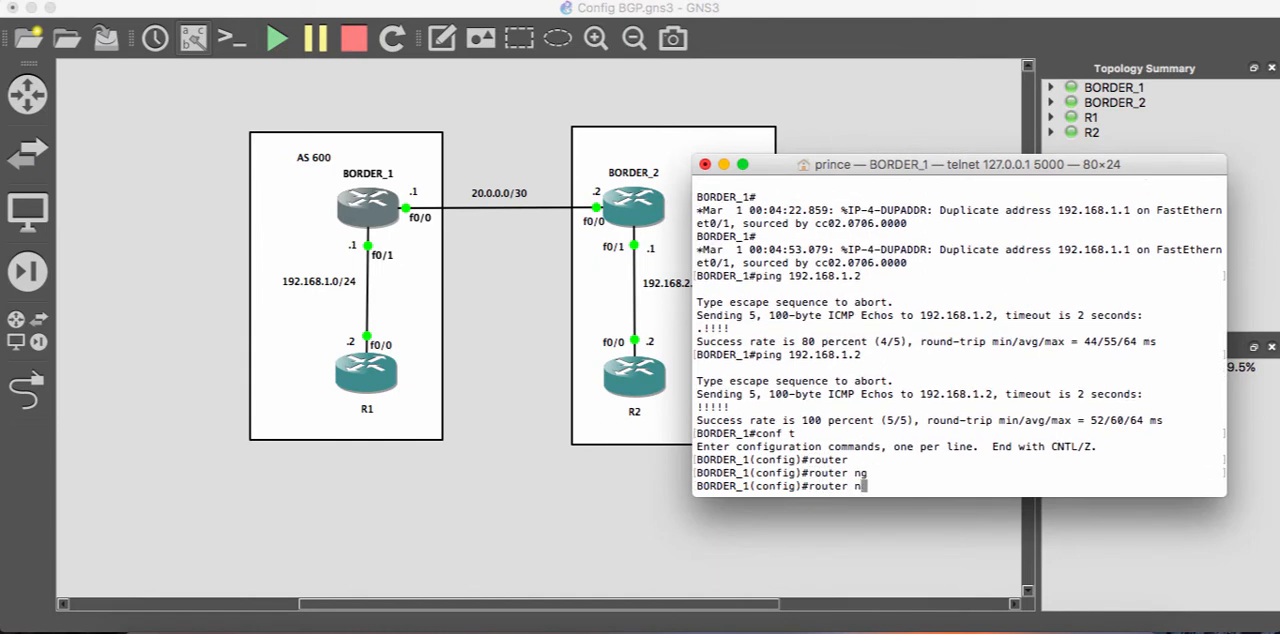
text(bg)
key(Tab)
key(Return)
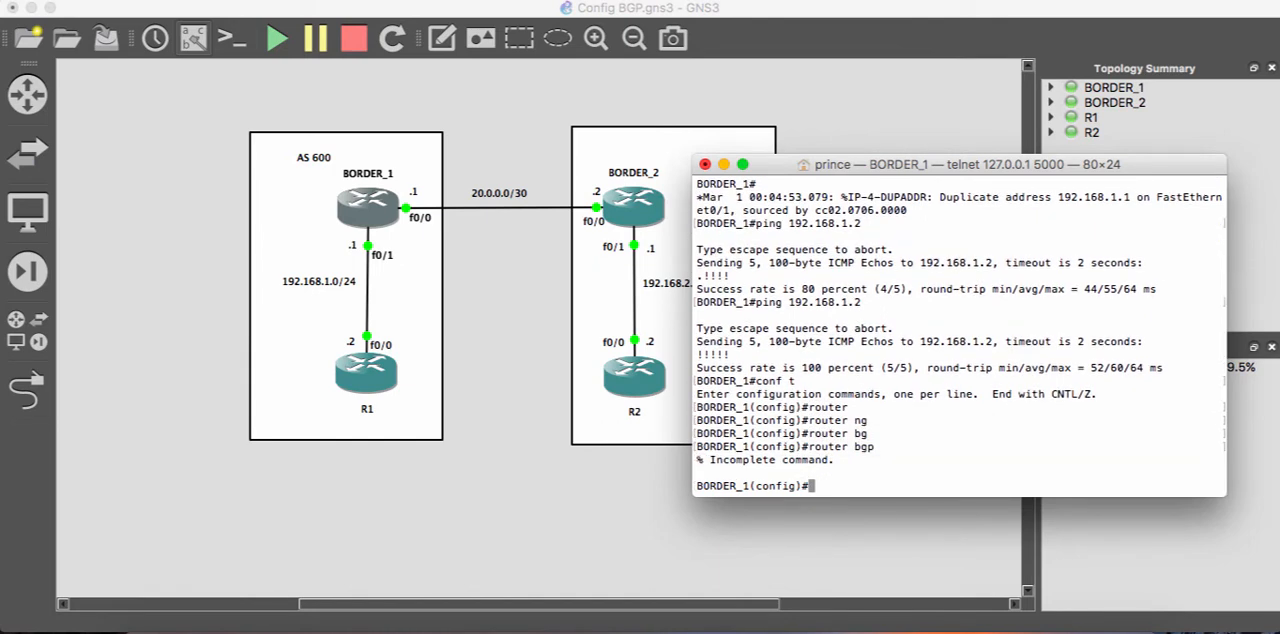
key(Up)
text(600)
key(Return)
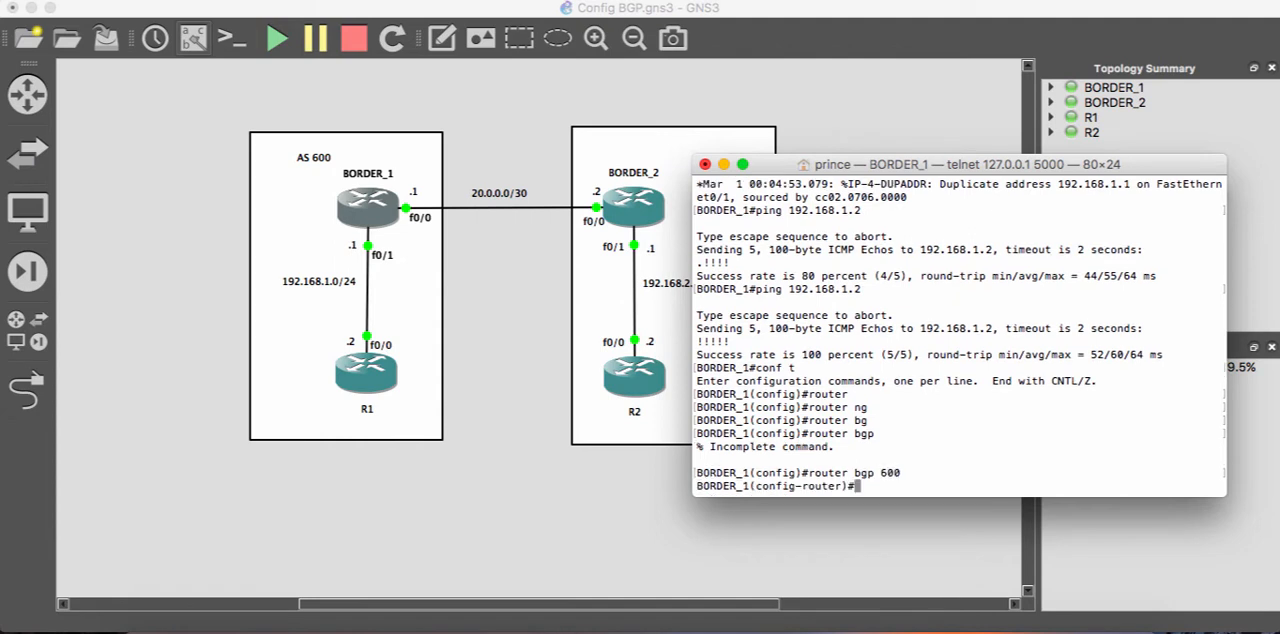
- Declare 192.168.1.2 as a BGP neighbor of BORDER_1 with remote-as 600
text(nei)
key(Tab)
text(192)
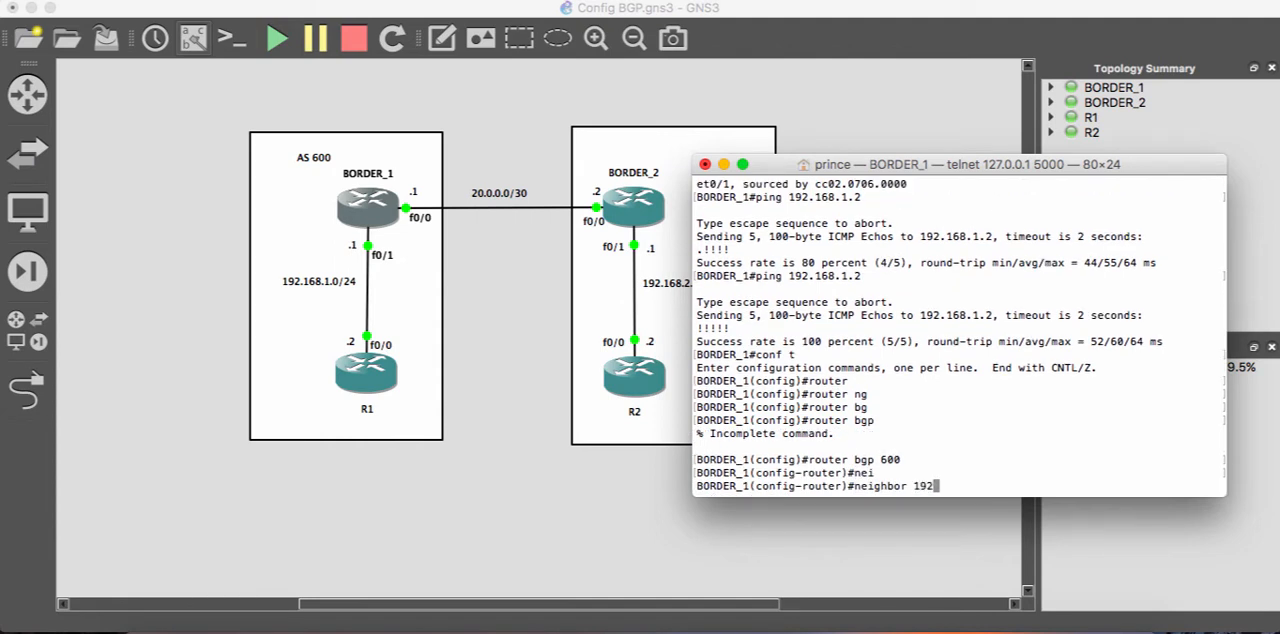
text(.168.1.2 remo)
key(Tab)
text(t)
key(Tab)
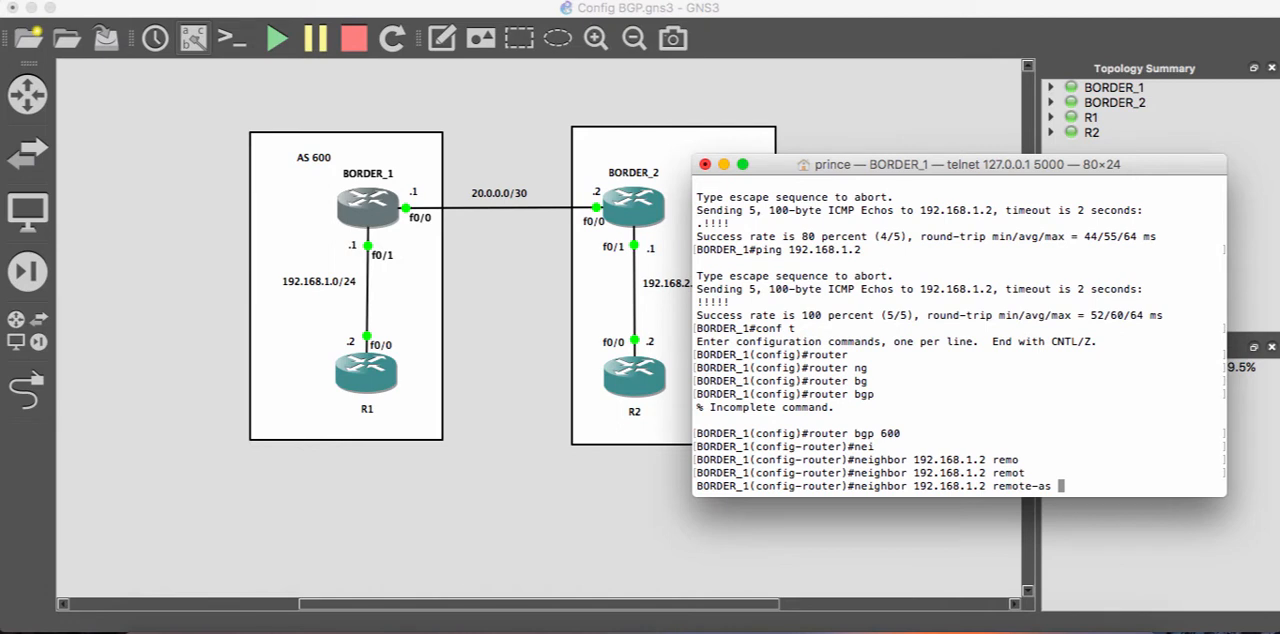
text(600)
key(Return)
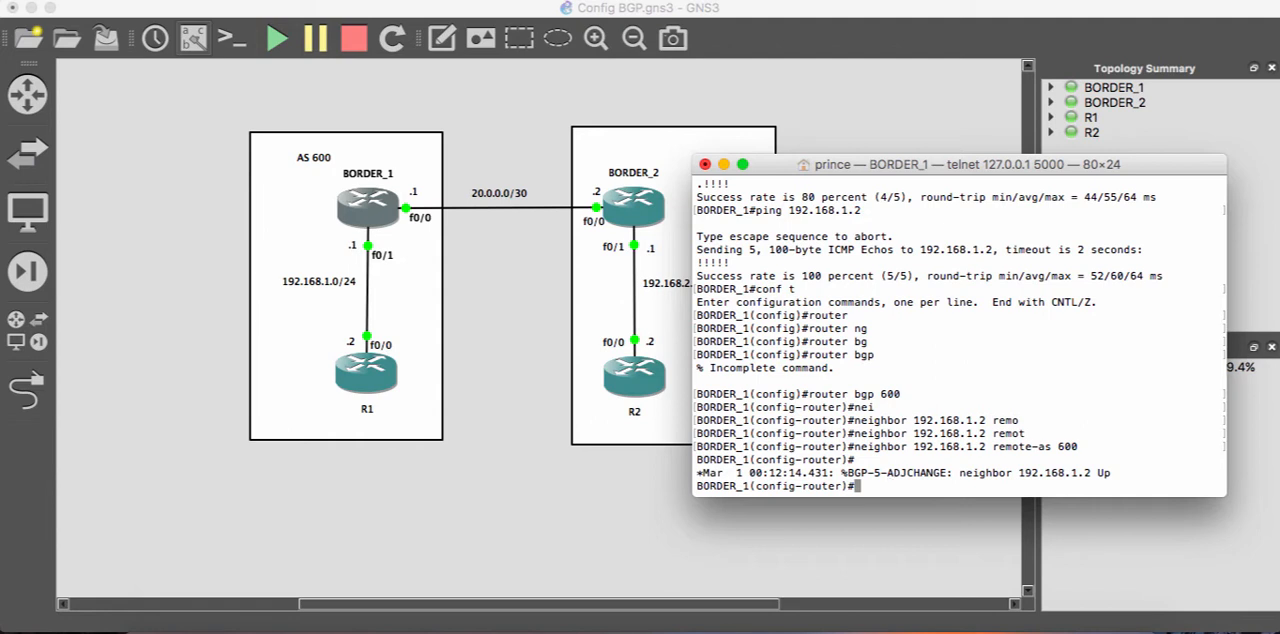
- Exit BORDER_1's router configuration mode and re-enter the BGP process for AS 600
text(exit)
key(Return)
text(route)
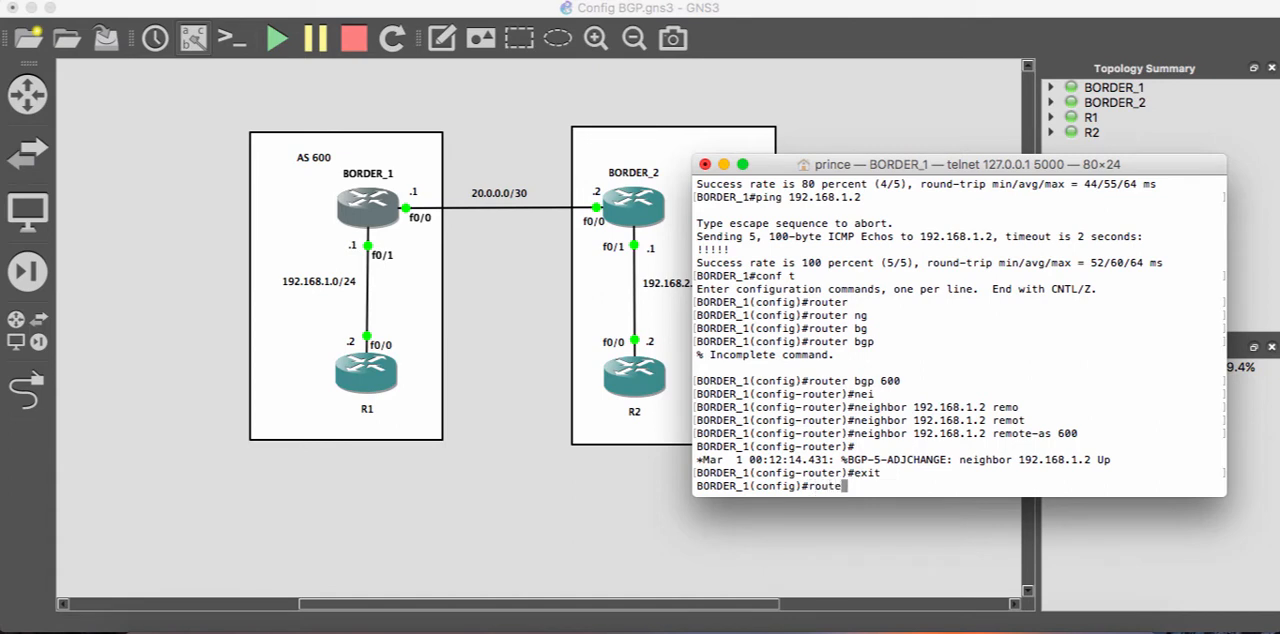
key(Tab)
text(r)
key(Tab)
text(ng)
key(Tab)
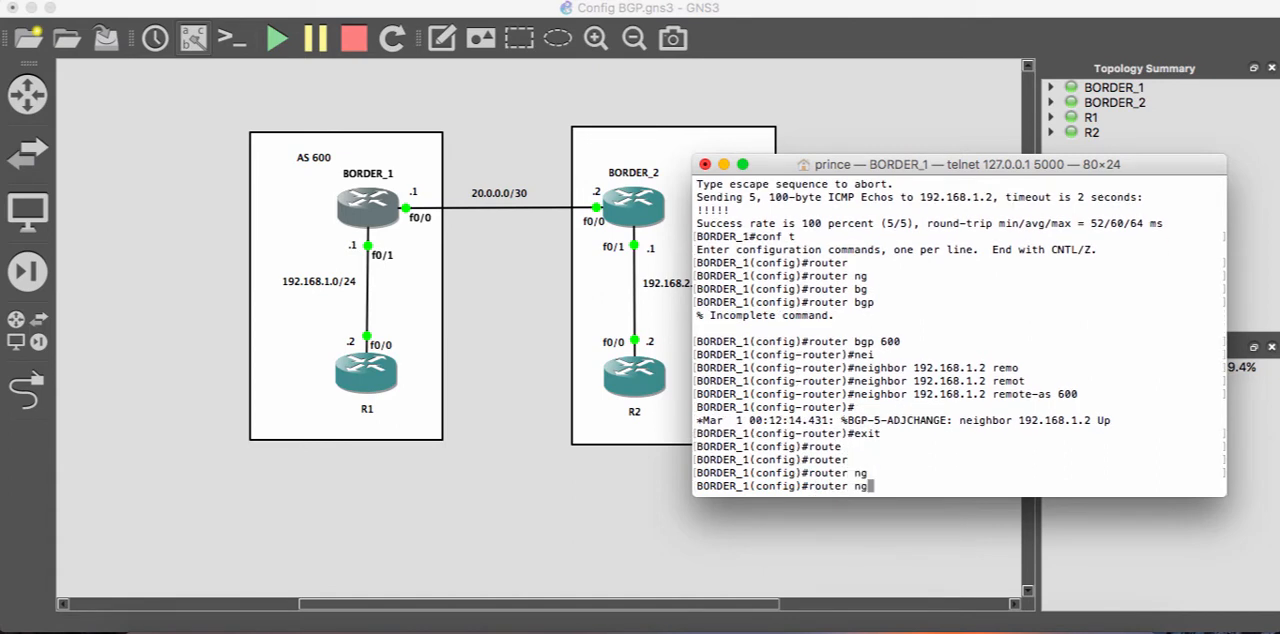
key(BackSpace)
key(BackSpace)
text(bg)
key(Tab)
text(600)
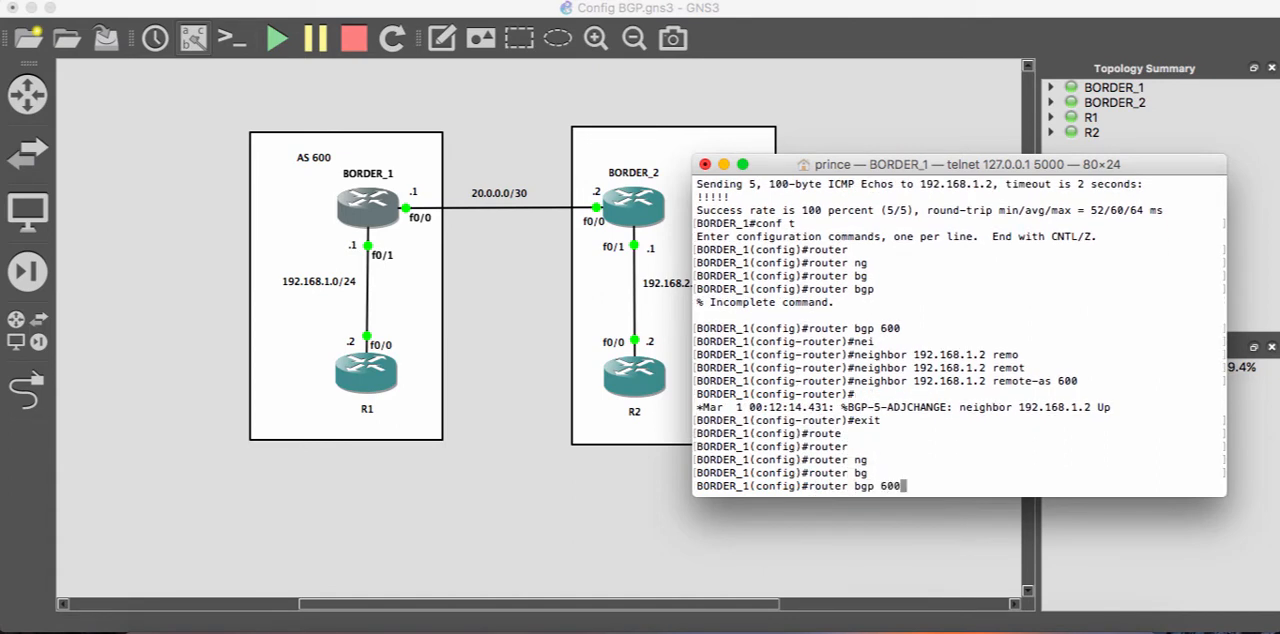
key(Return)
- Declare 20.0.0.2 as an external BGP neighbor of BORDER_1 with remote-as 700
text(nei)
key(Tab)
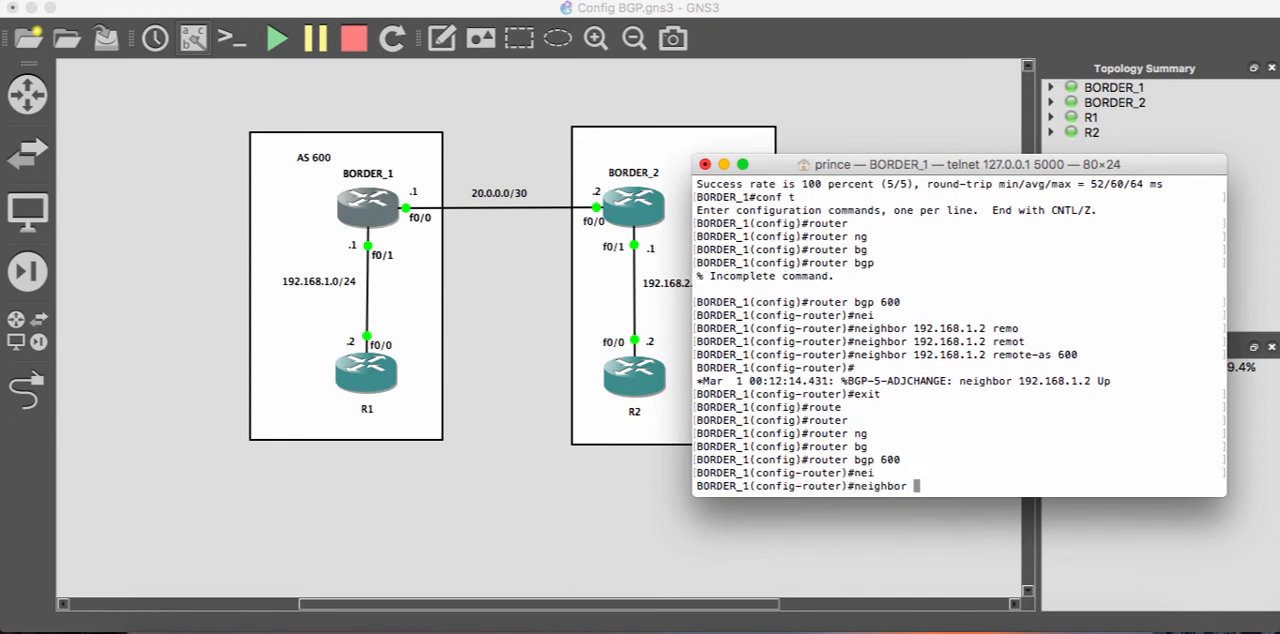
text(20.0.0.2 remo)
key(Tab)
text(t)
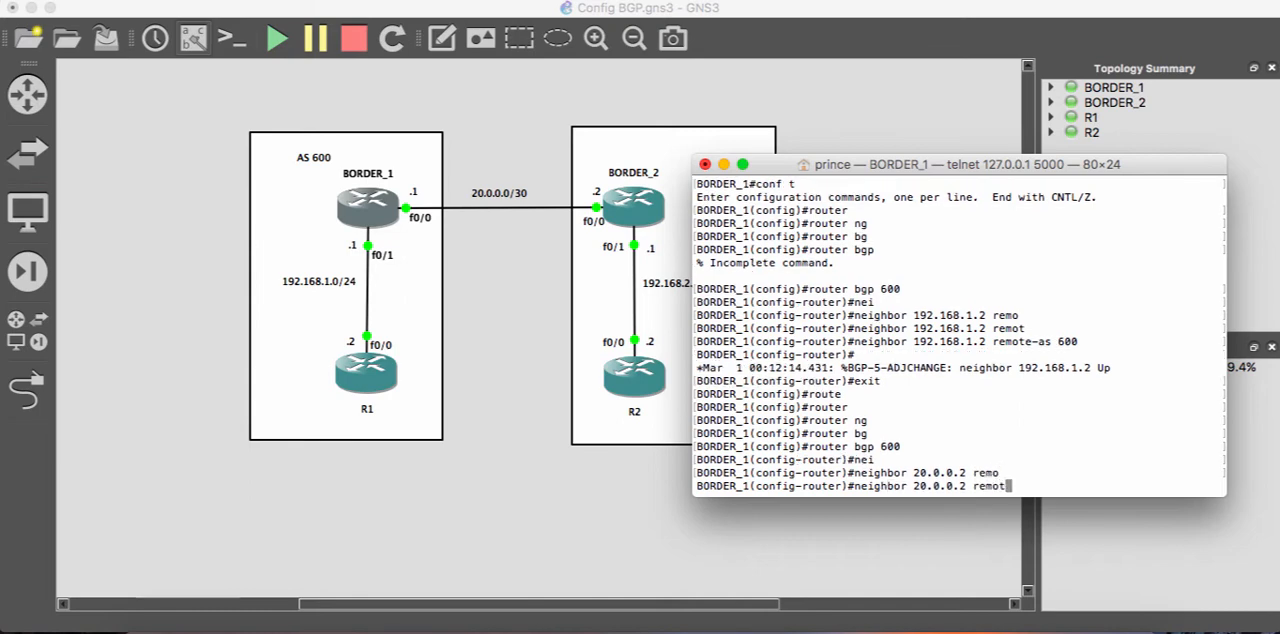
key(Tab)
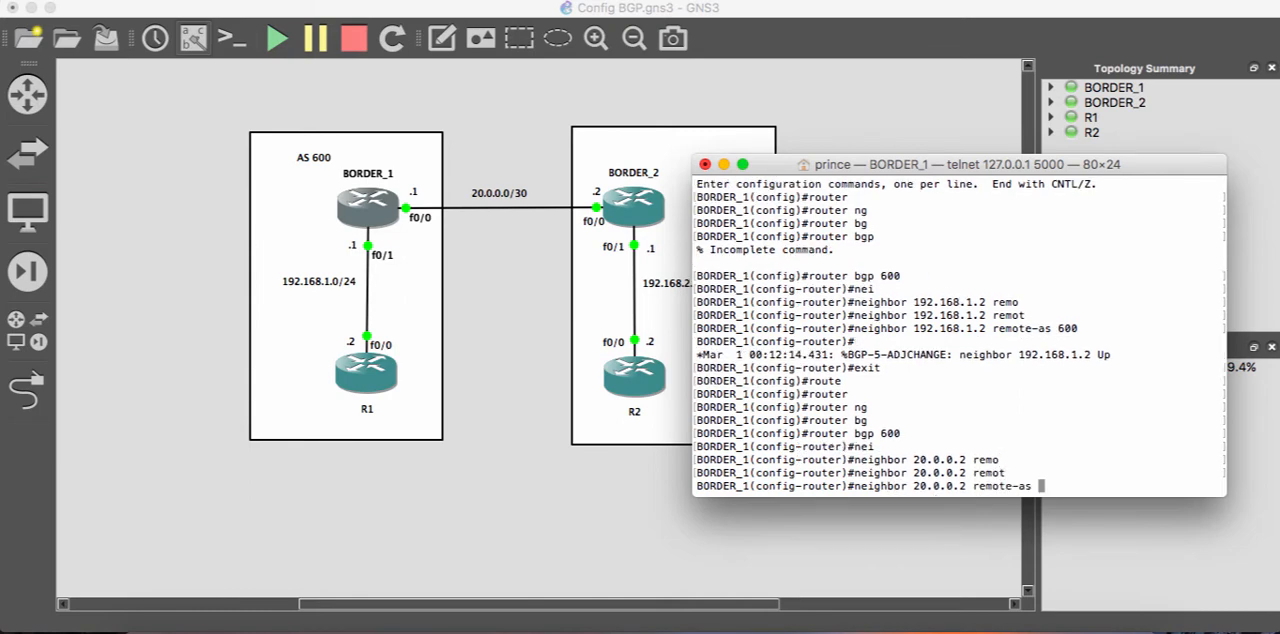
drag(960, 164, 965, 215)
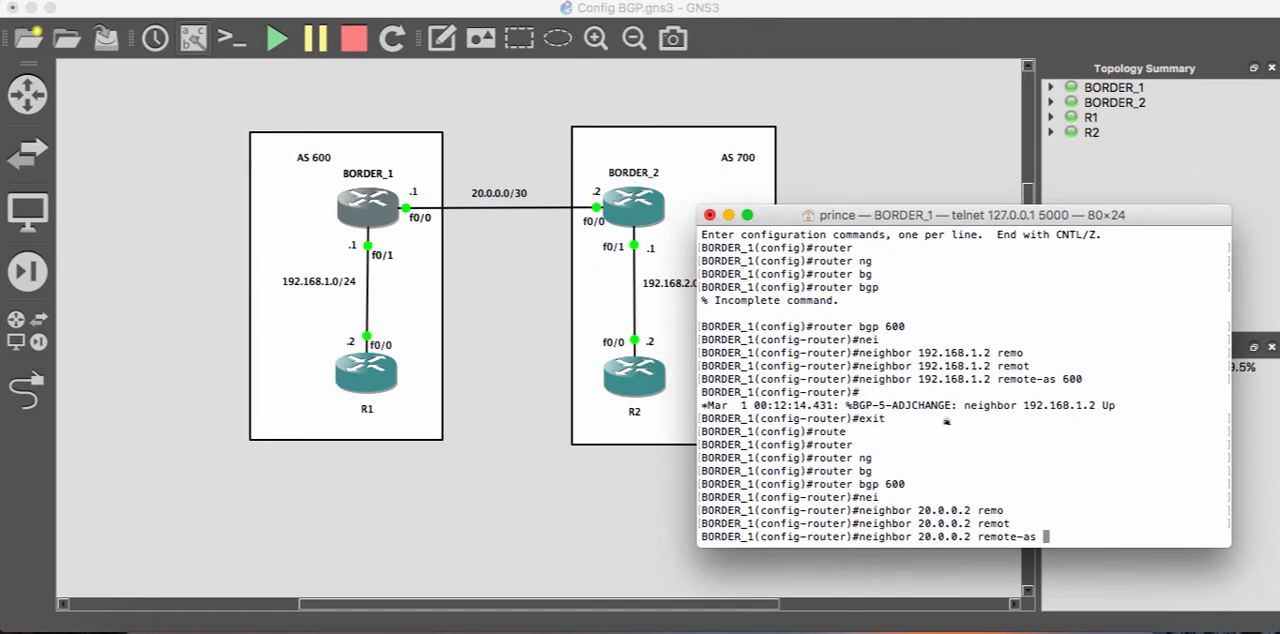
text(00)
key(Return)
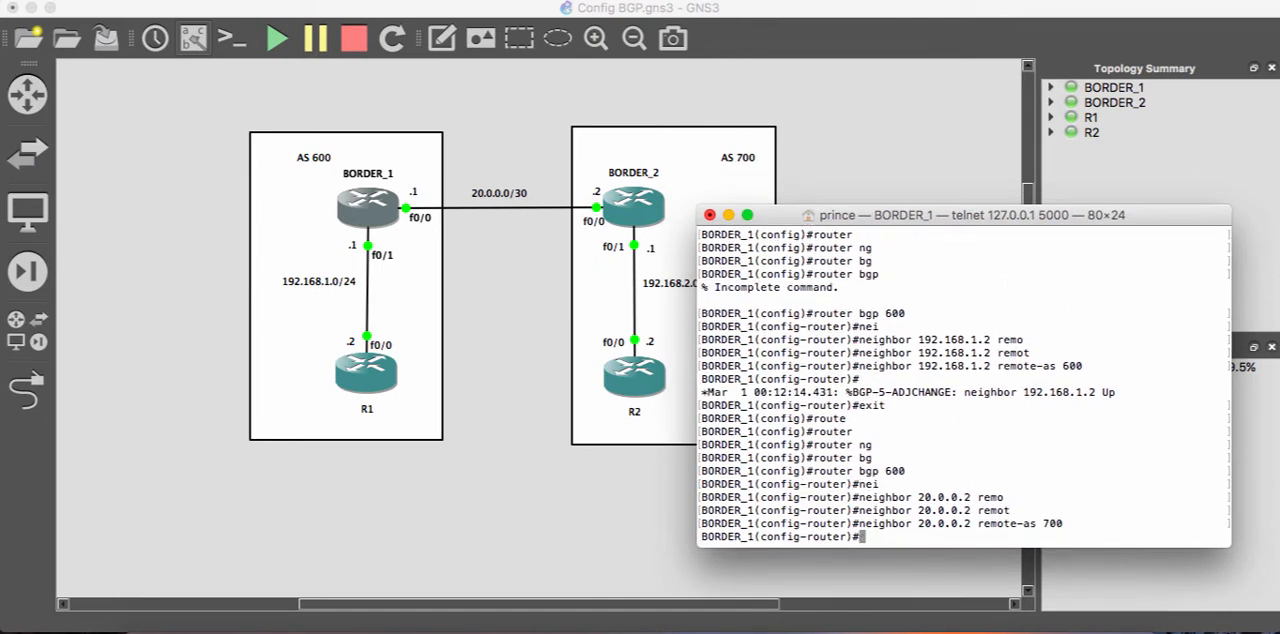
- Switch from BORDER_1 to BORDER_2's console and enter global configuration mode
click(728, 215)
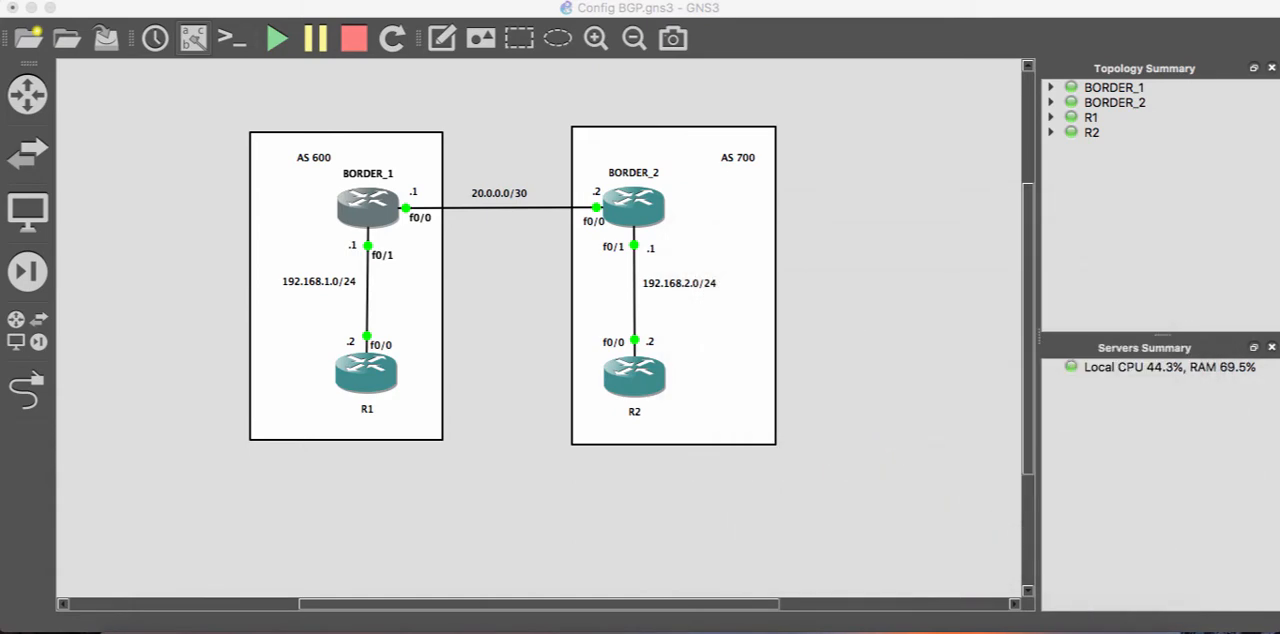
right_click(627, 206)
click(895, 300)
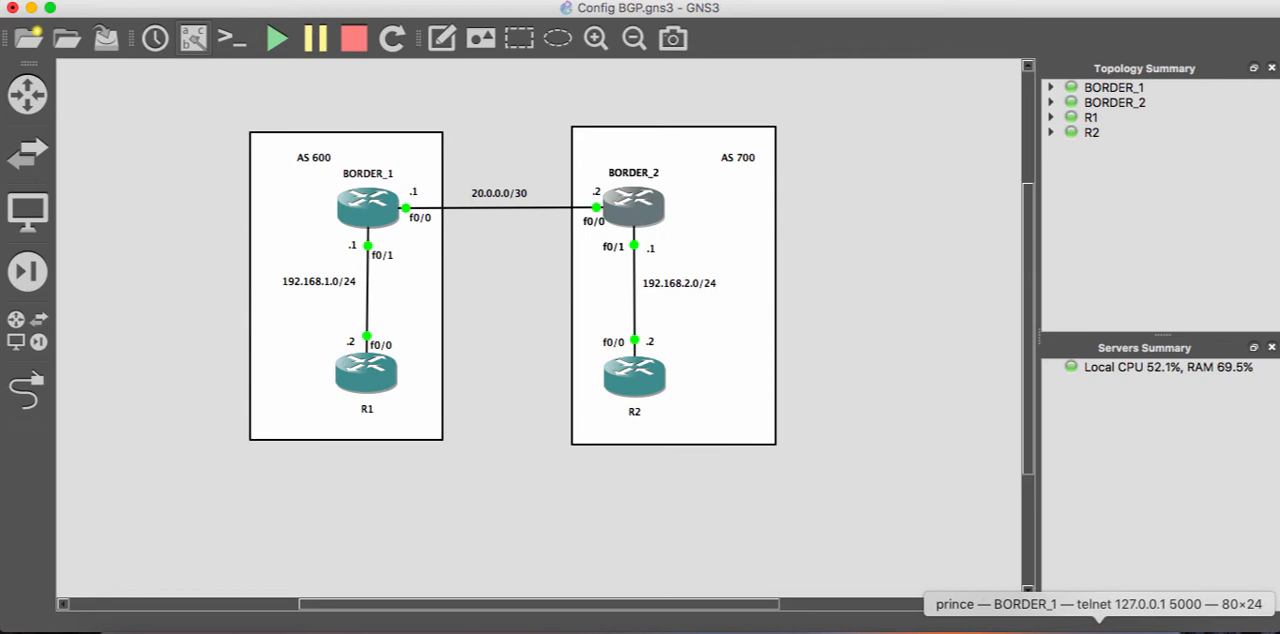
click(783, 628)
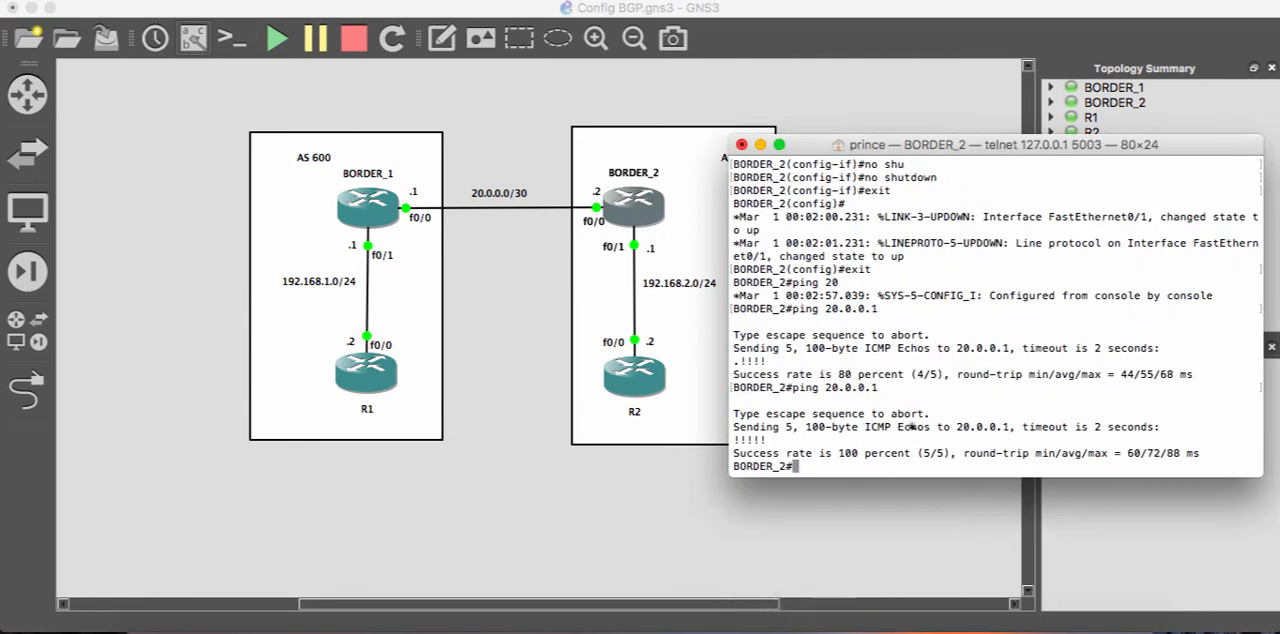
text(conf t)
key(Return)
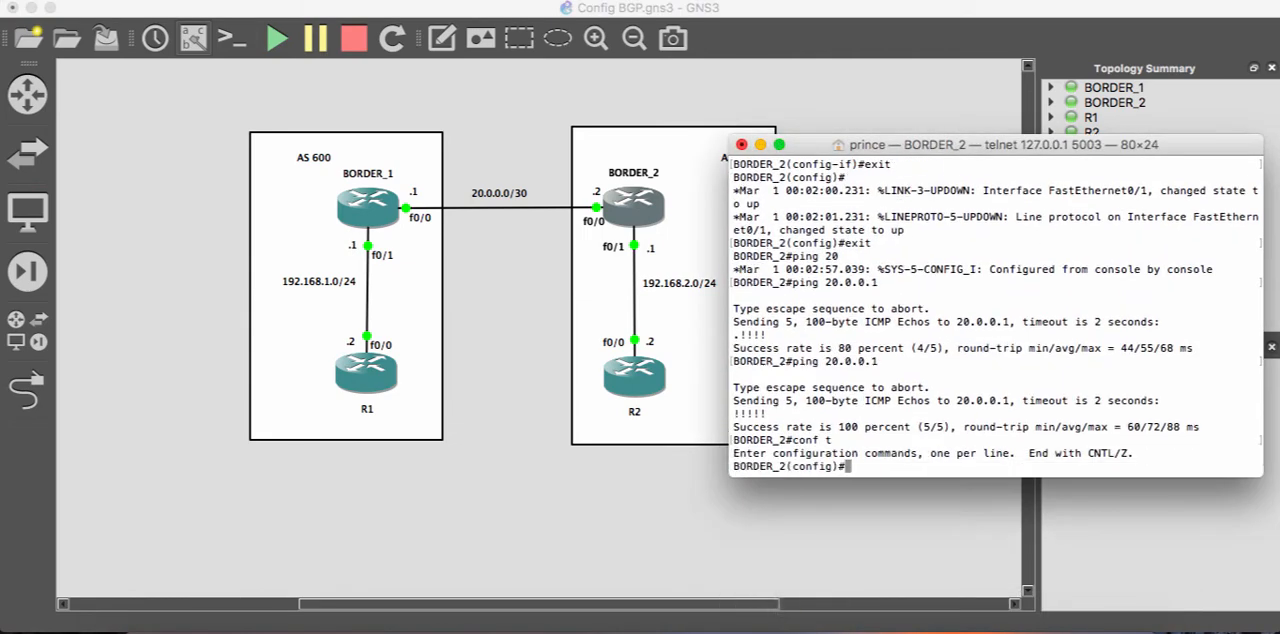
- Start the BGP routing process for AS 700 on BORDER_2
text(router bgp 700)
drag(996, 145, 1045, 146)
key(Return)
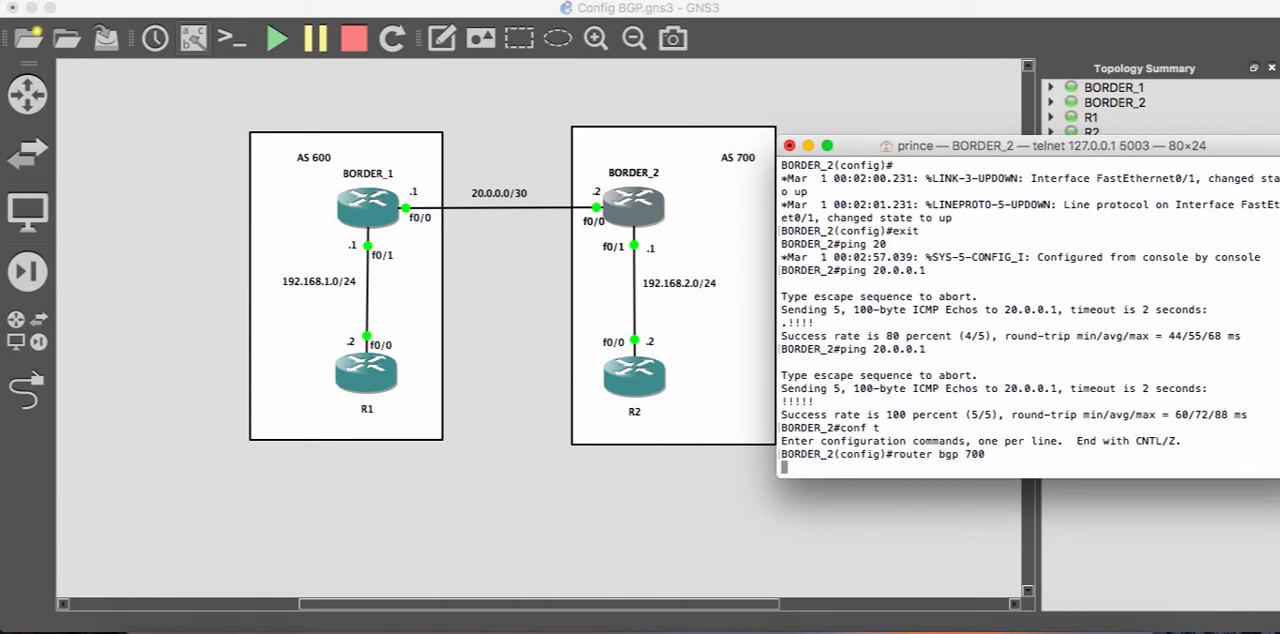
- Declare 20.0.0.1 as an external BGP neighbor of BORDER_2 with remote-as 600
text(nei)
key(Tab)
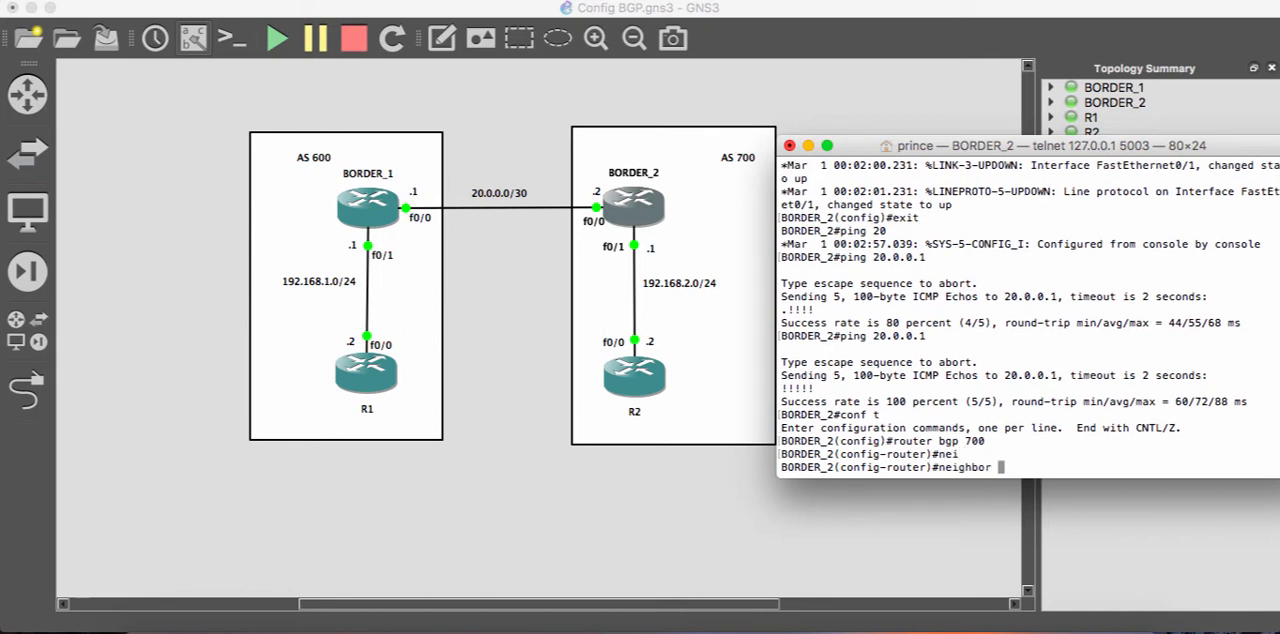
text(20.0.0.1 remot)
key(Tab)
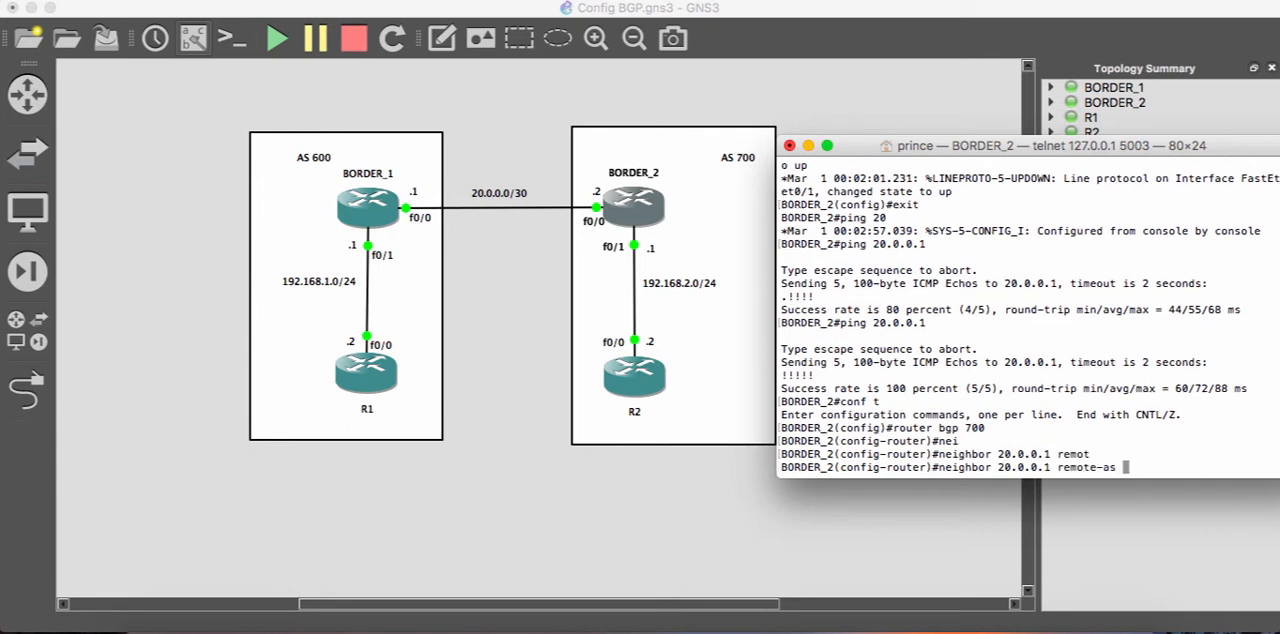
text(600)
key(Return)
- Leave router configuration on BORDER_2 and re-enter the BGP process for AS 700
text(exit)
key(Return)
text(router)
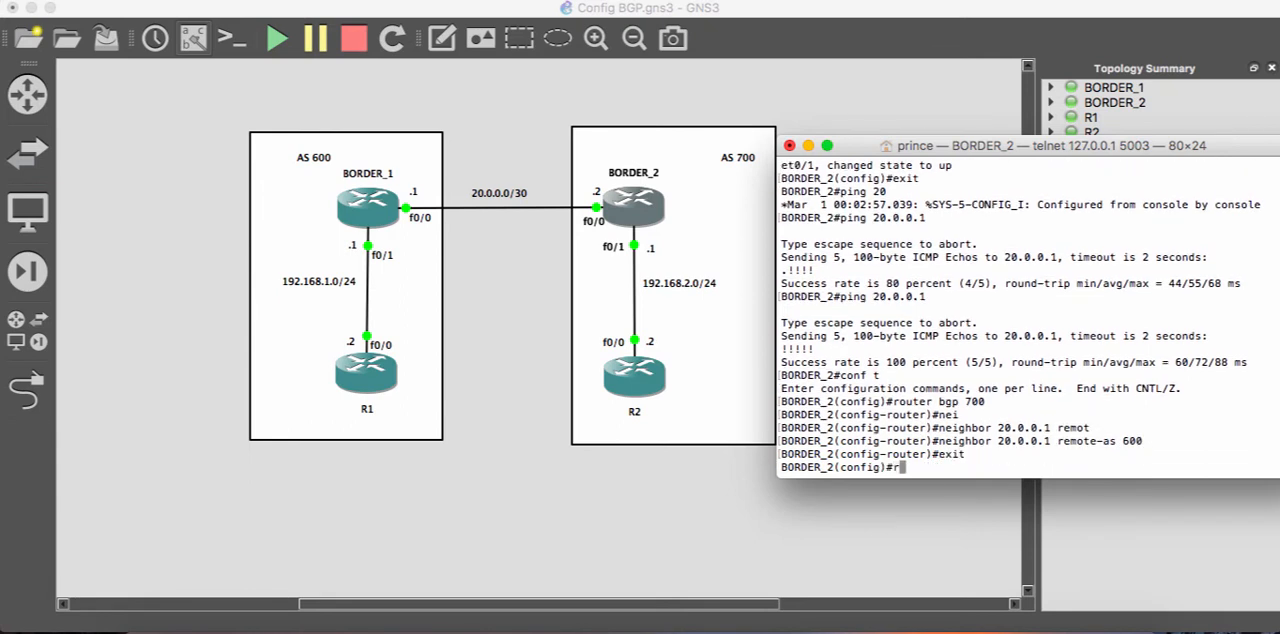
key(Tab)
text(bg)
key(Tab)
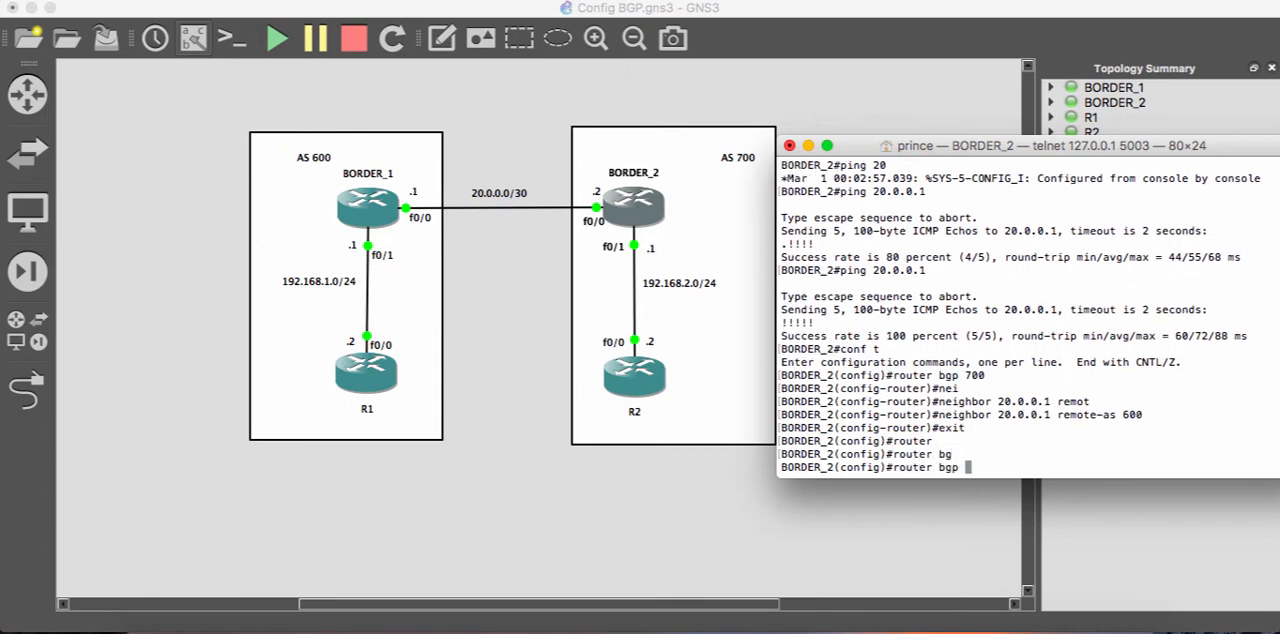
text(700)
key(Return)
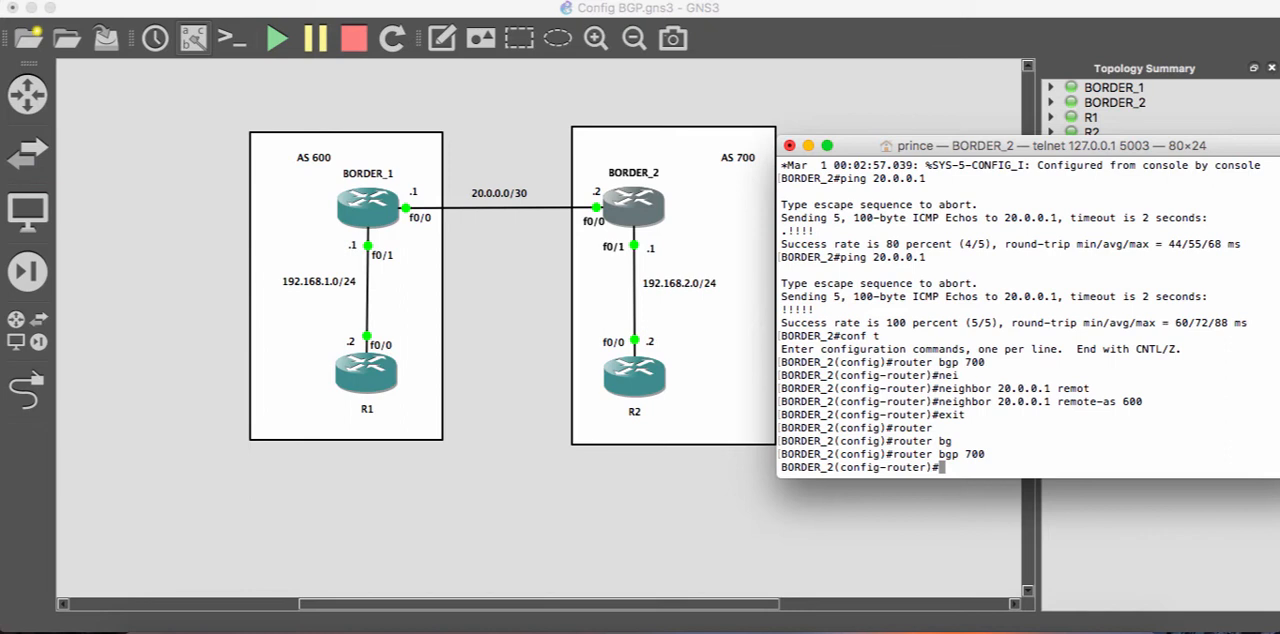
- Declare 192.168.2.2 as an internal BGP neighbor of BORDER_2 with remote-as 700
text(nei)
key(Tab)
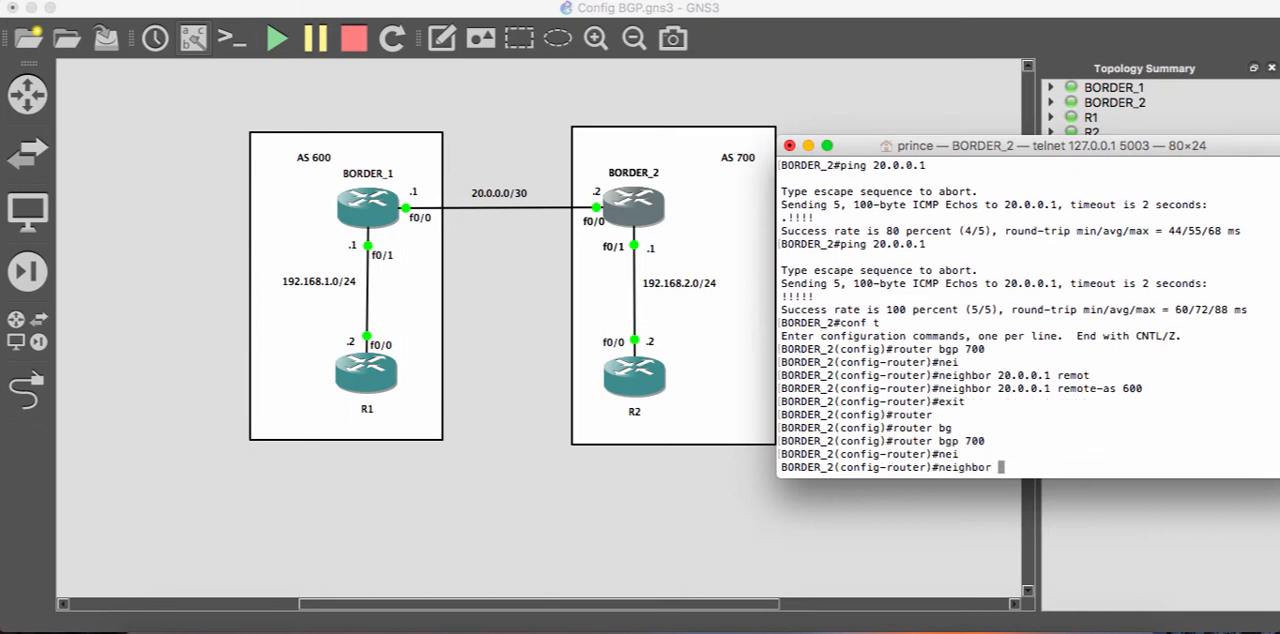
text(192.168.2.2 remot)
key(Tab)
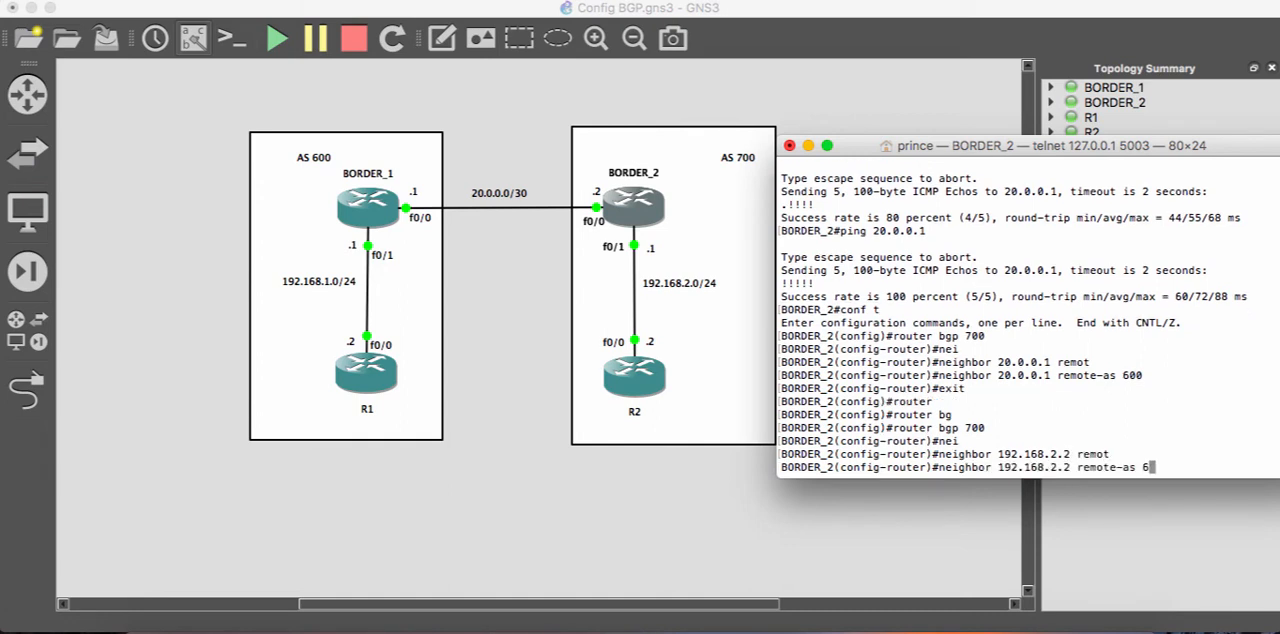
text(700)
key(Return)
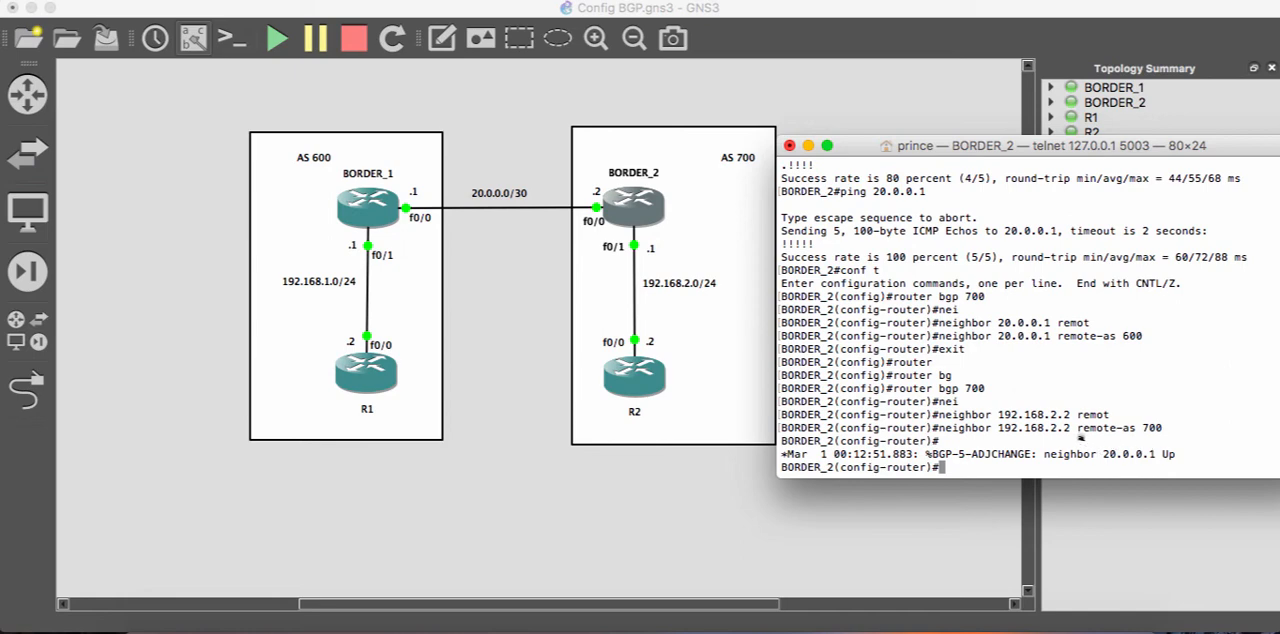
- Switch from BORDER_2 to R2's console and enter global configuration mode
click(808, 146)
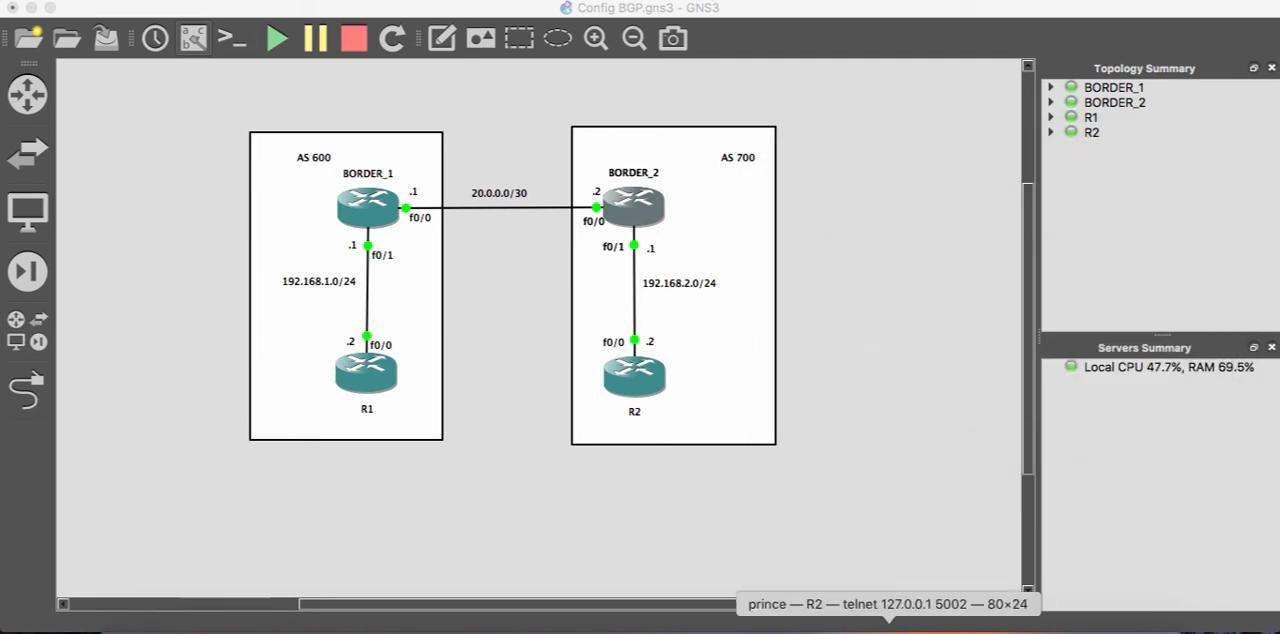
click(888, 630)
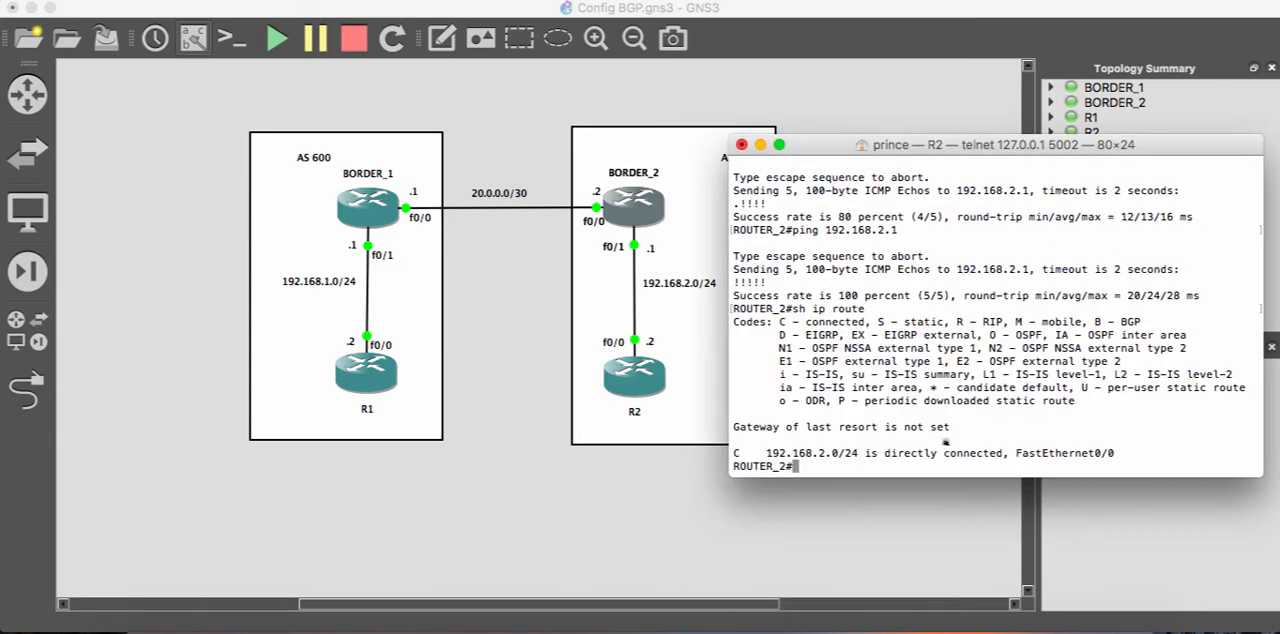
text(conf t)
key(Return)
- Start the BGP routing process for AS 700 on R2
text(route)
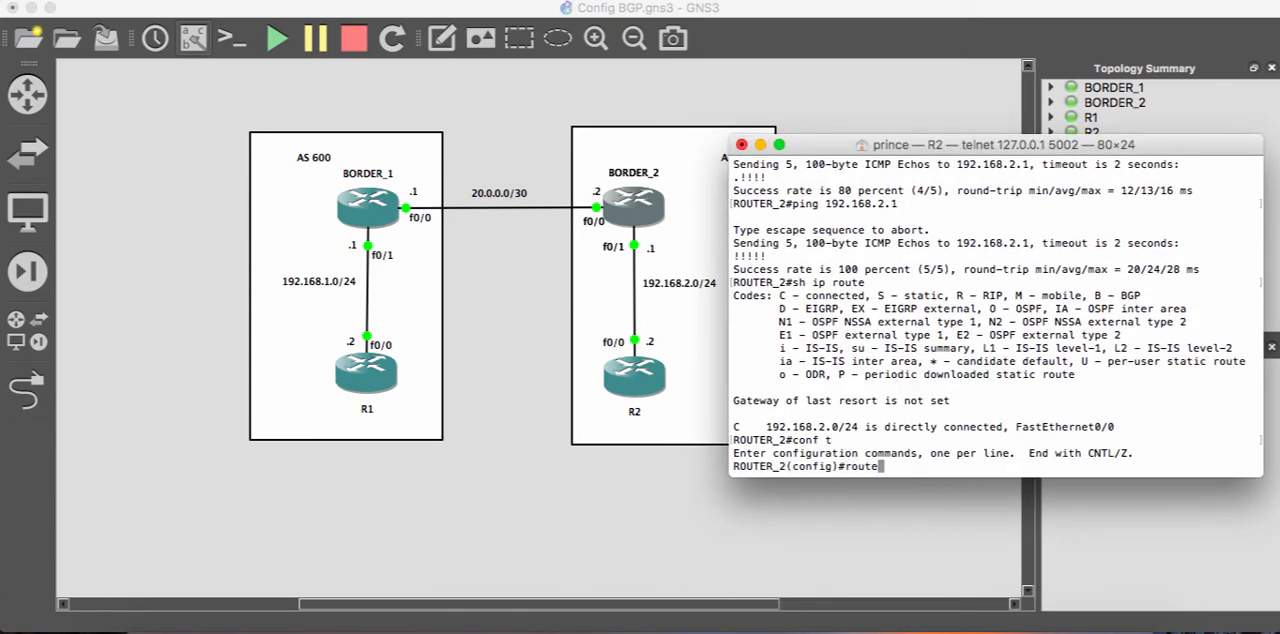
text(r)
key(Tab)
text(bg)
key(Tab)
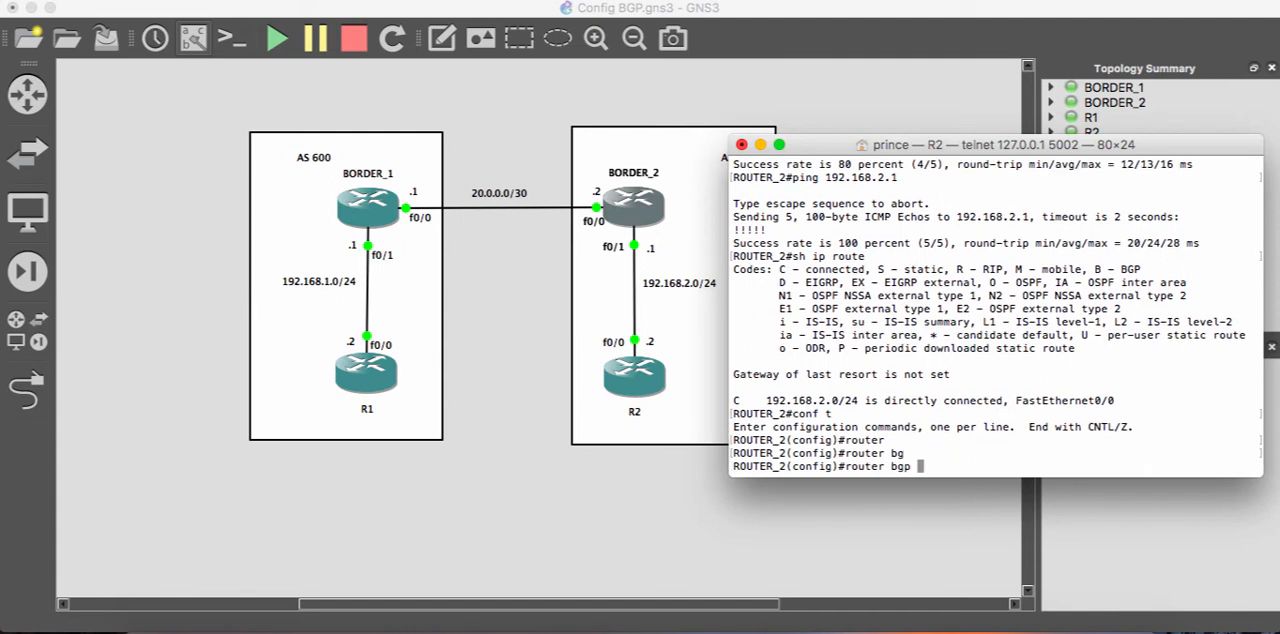
text(700)
key(Return)
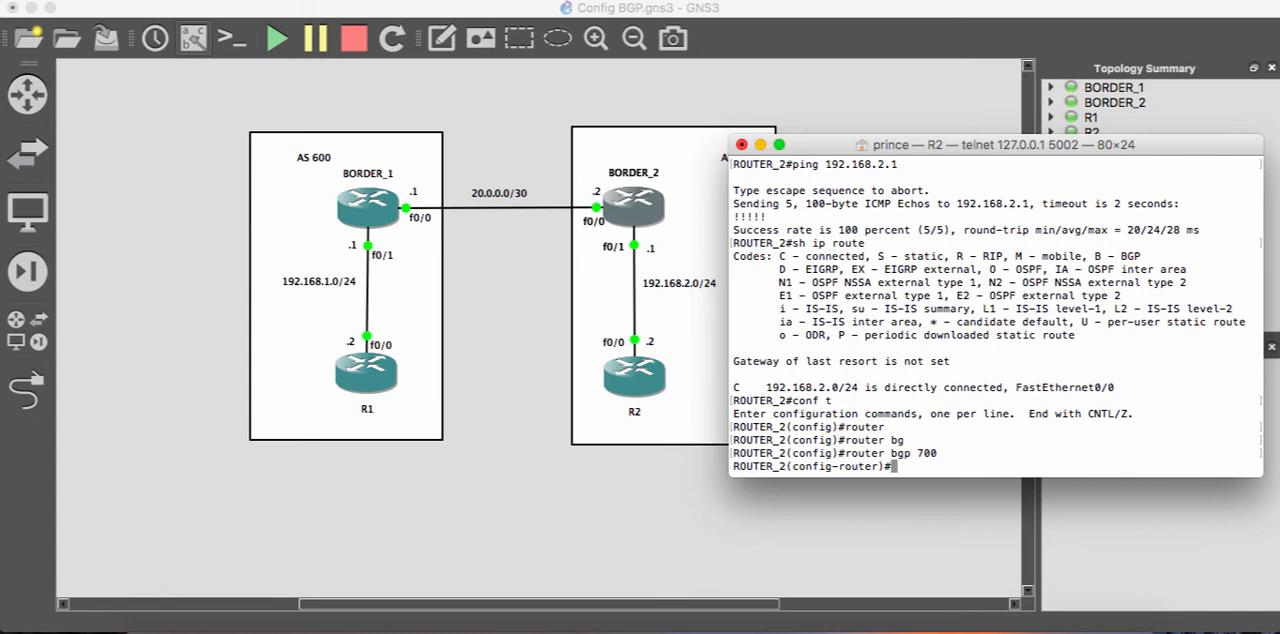
- Declare 192.168.2.1 as an internal BGP neighbor of R2 with remote-as 700
text(neit)
key(Tab)
key(BackSpace)
text(g)
key(Tab)
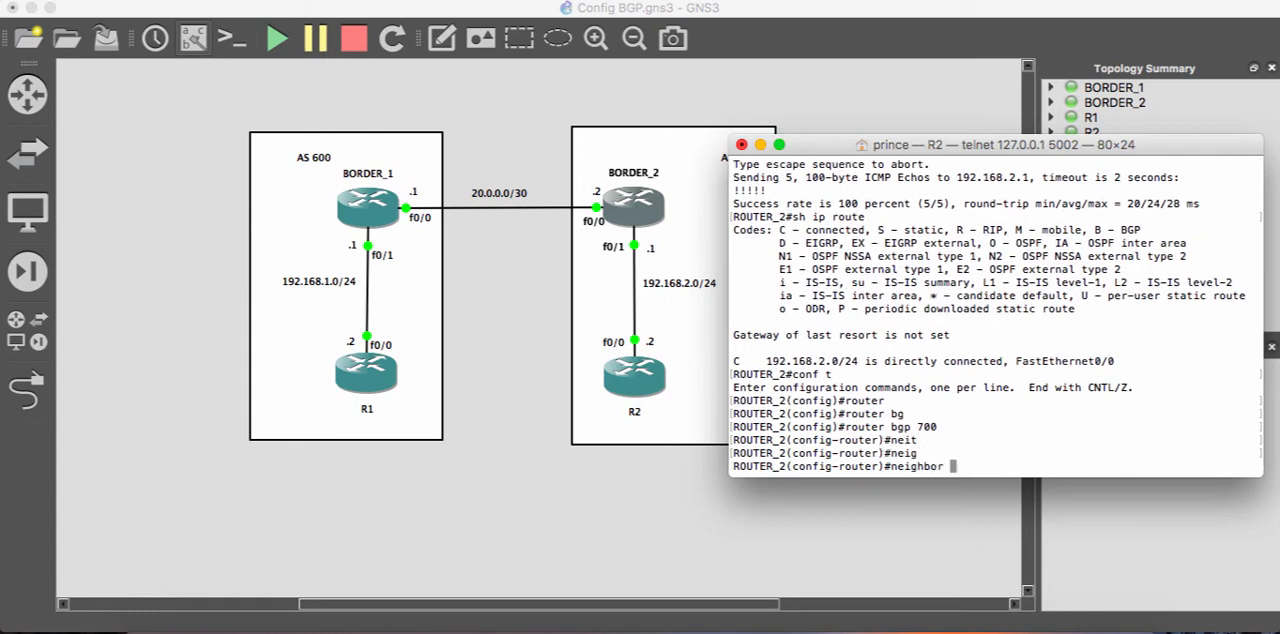
text(192.168.2.1 remo)
key(Tab)
text(t)
key(Tab)
text(700)
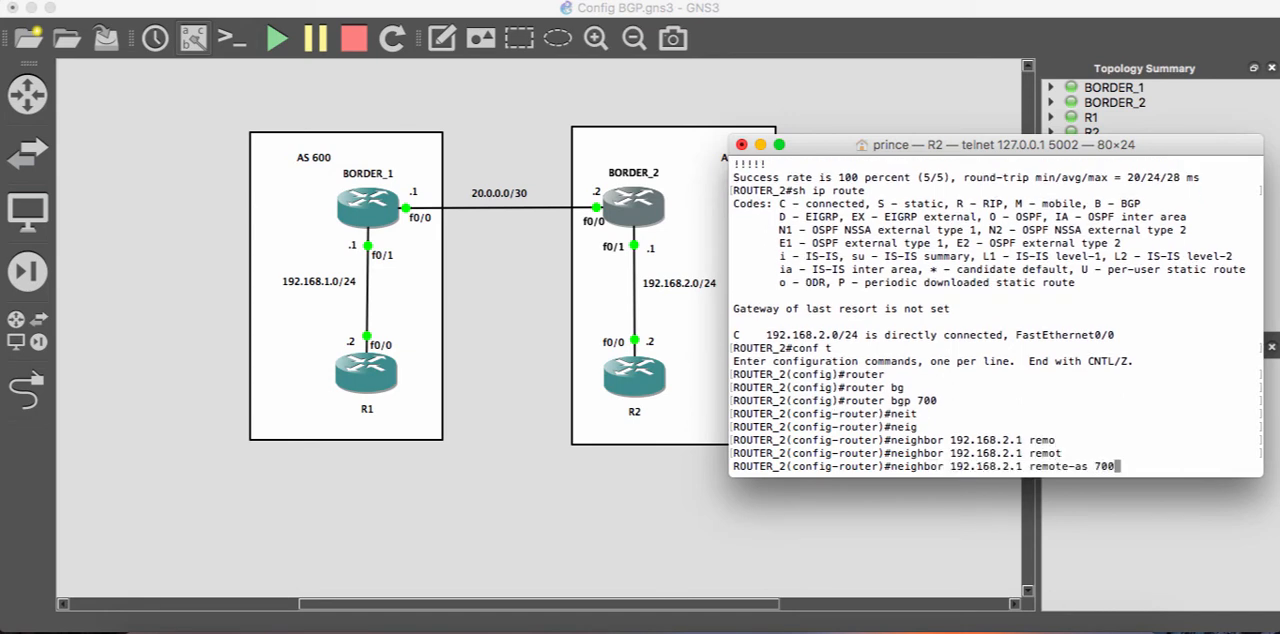
key(Return)
- Exit router and global configuration on R2 to return to privileged EXEC mode
text(exit)
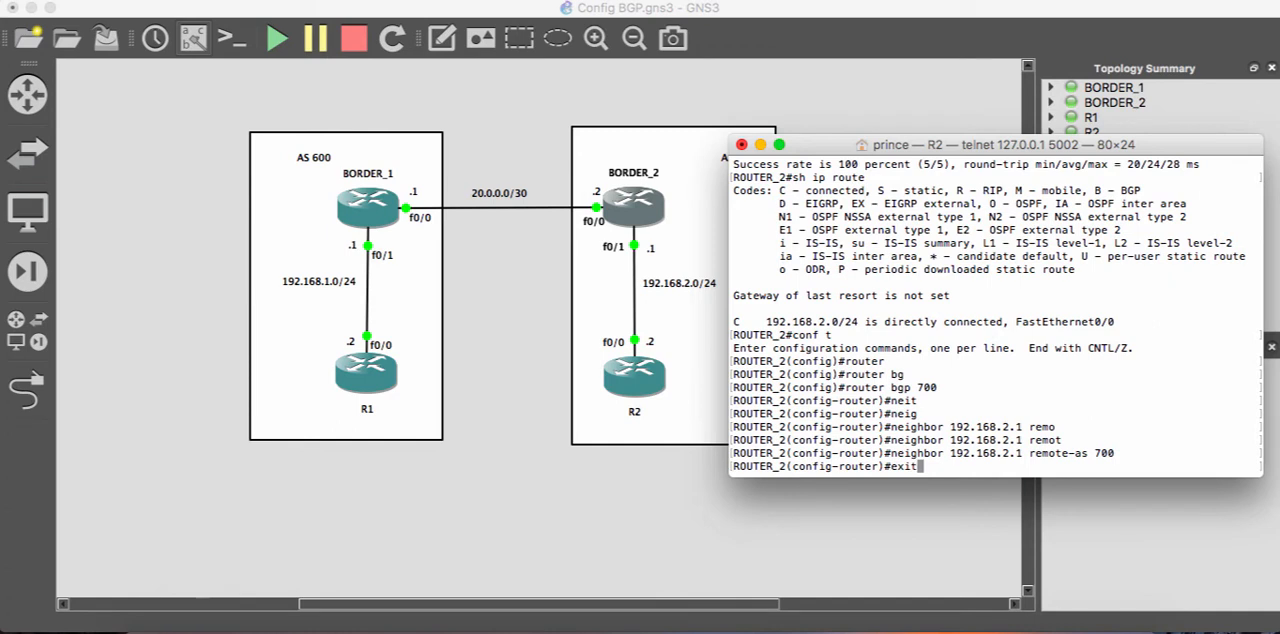
key(Return)
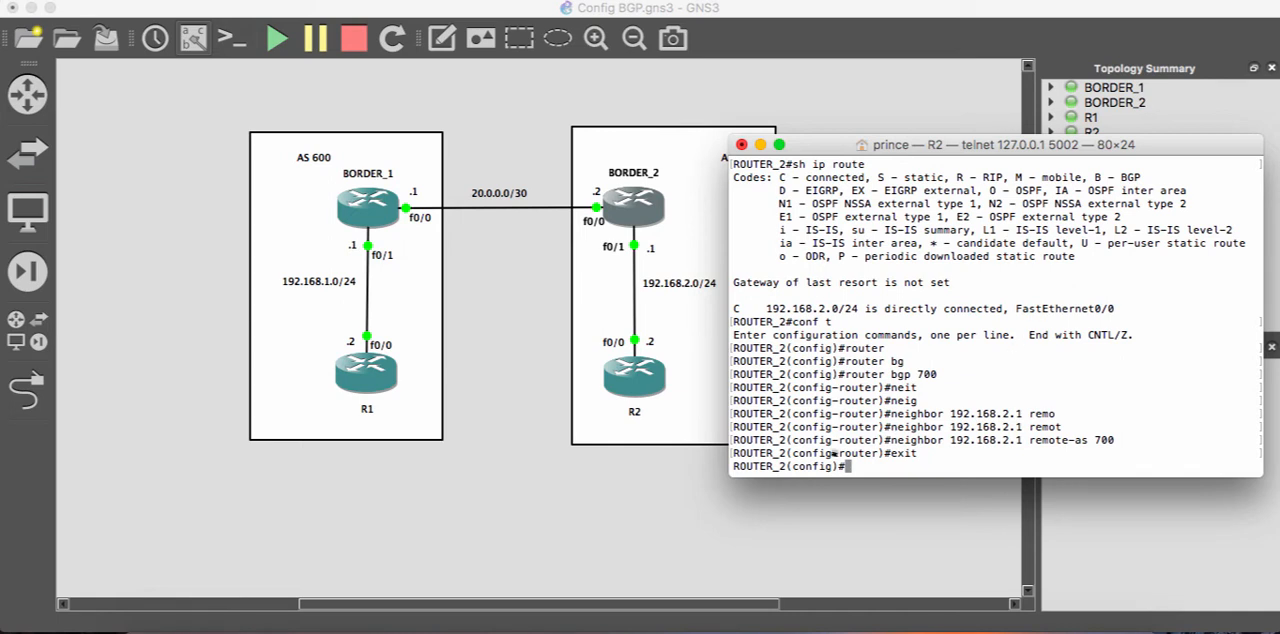
text(exit)
key(Return)
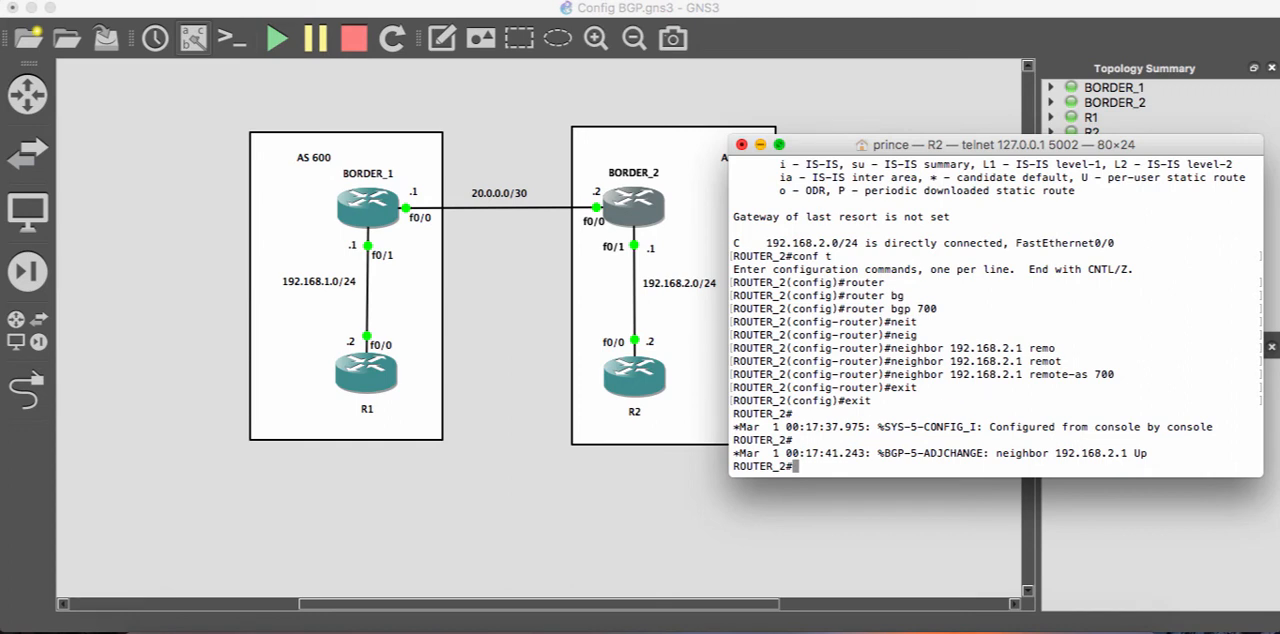
- Switch from R2 to R1's console and exit its configuration modes to privileged EXEC mode
click(760, 145)
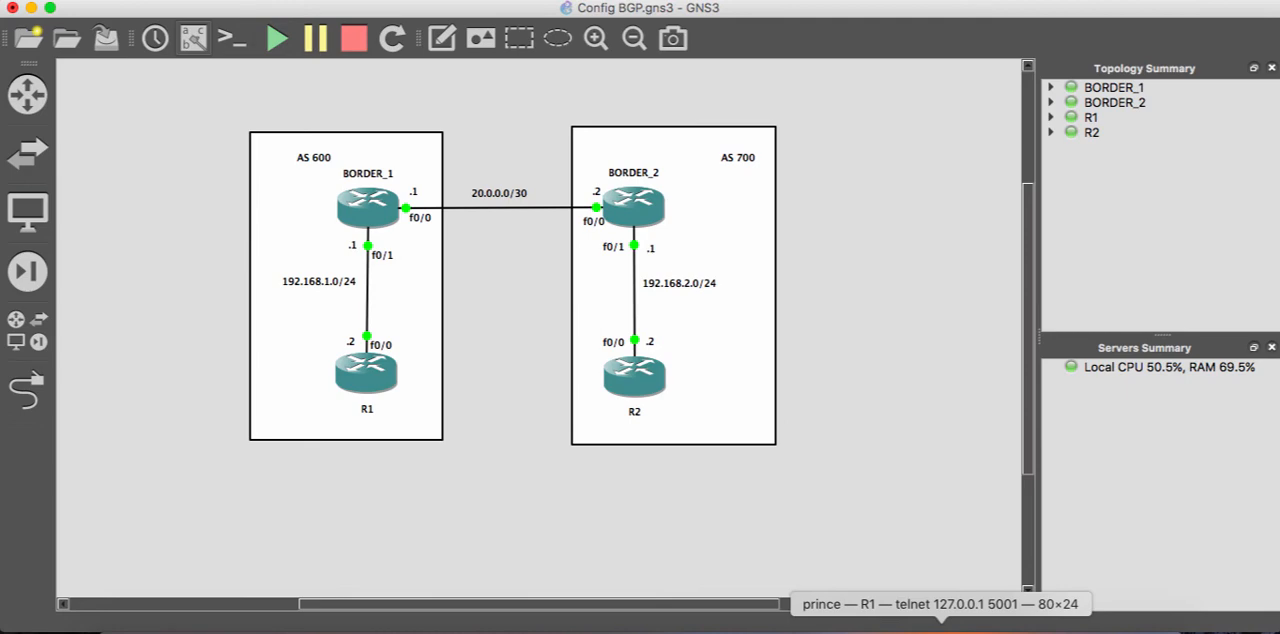
click(940, 630)
text(exit)
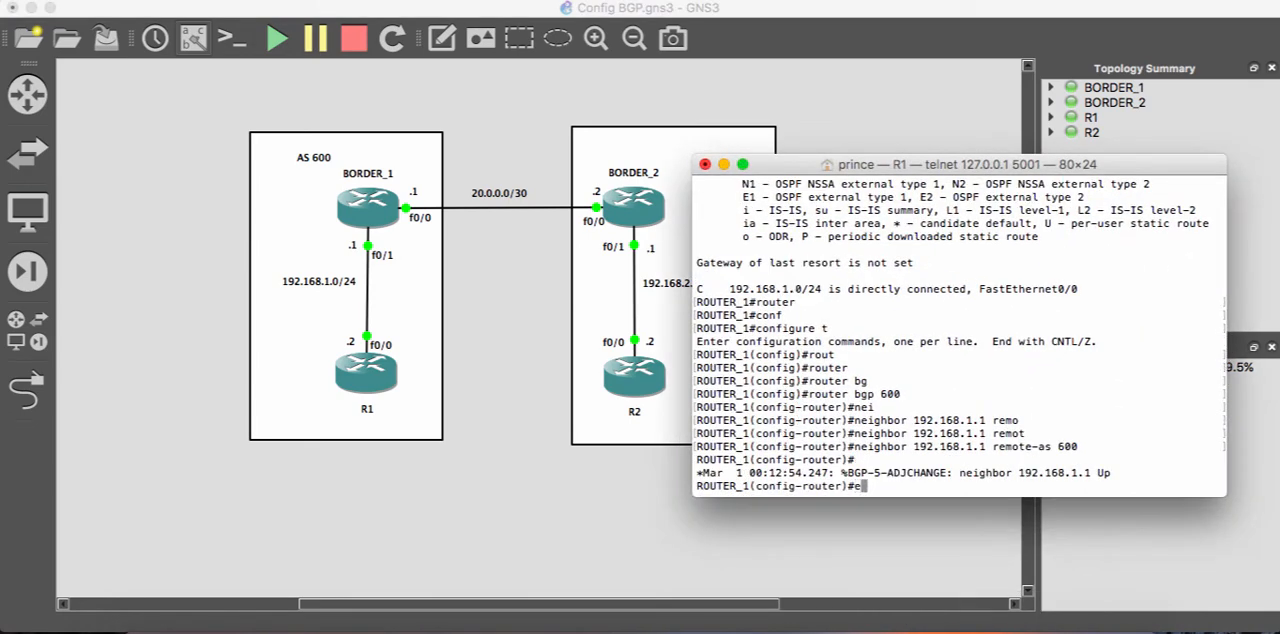
key(Return)
text(exit)
key(Return)
- Display the BGP summary on R1 with show ip bgp summary, repeating it twice to check the neighbor's uptime
text(shi)
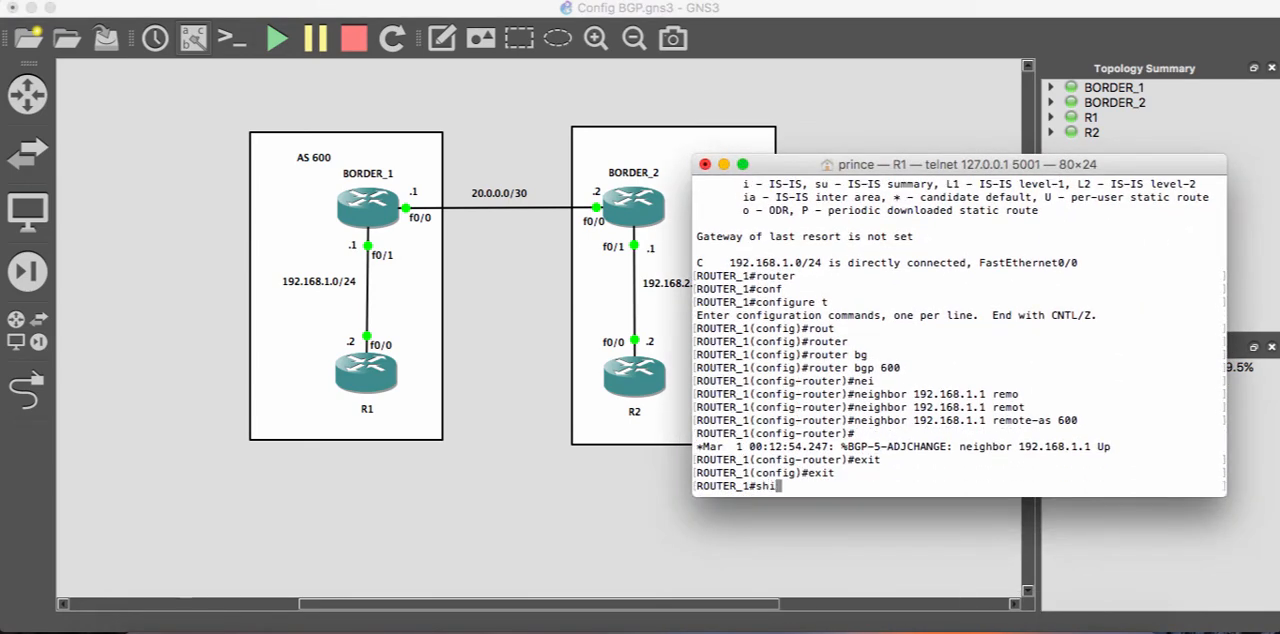
key(BackSpace)
text(ow ip bg)
key(Tab)
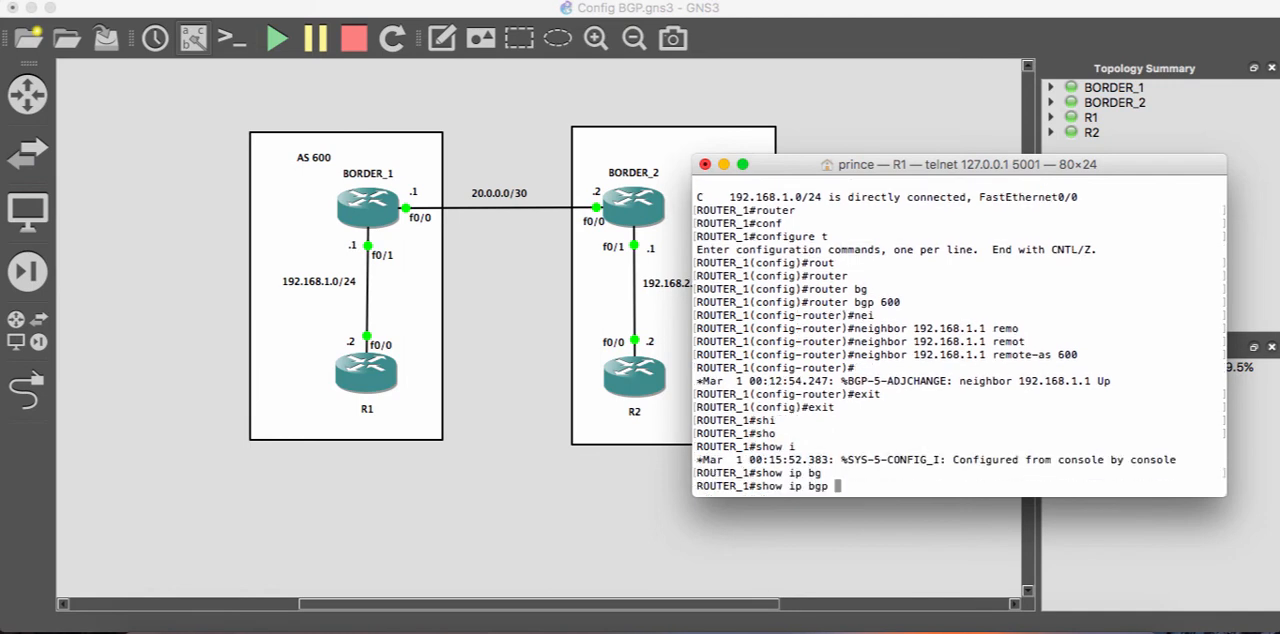
text(summ)
key(Tab)
key(Return)
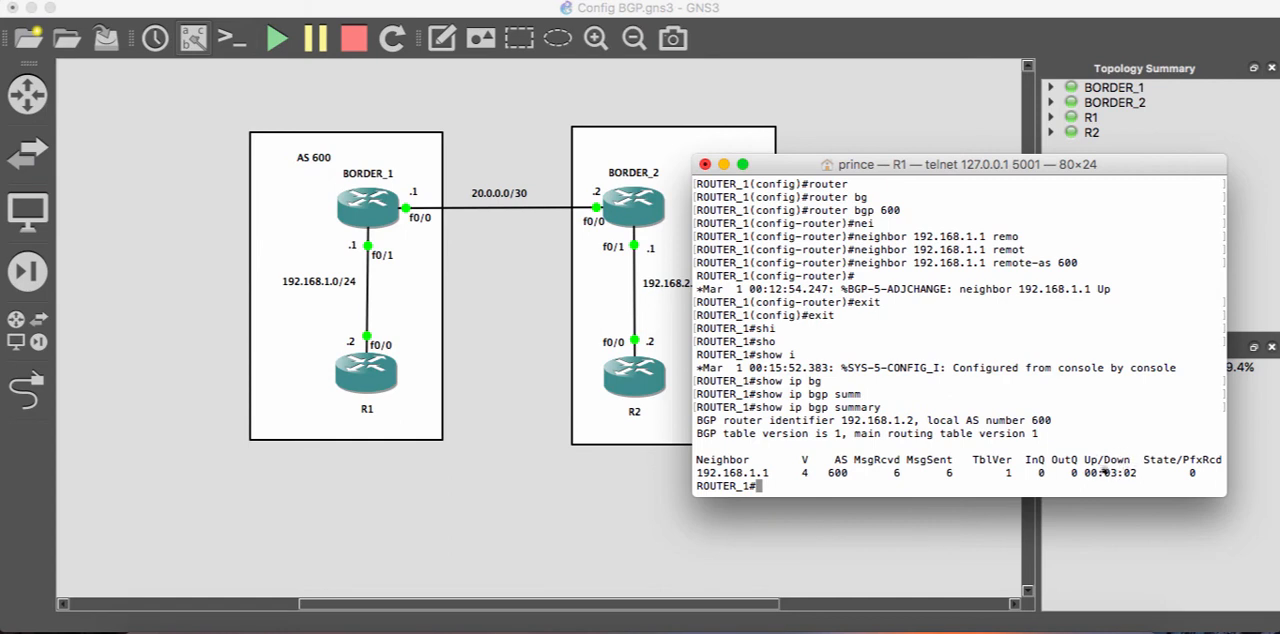
key(Up)
key(Return)
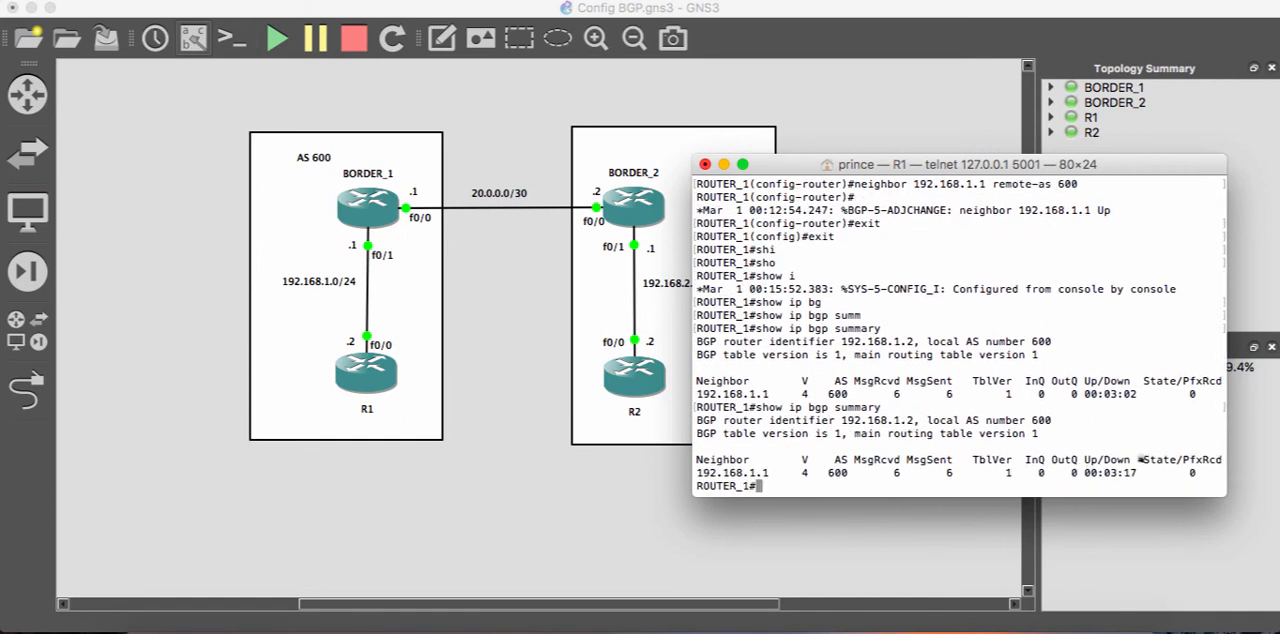
key(Up)
key(Return)
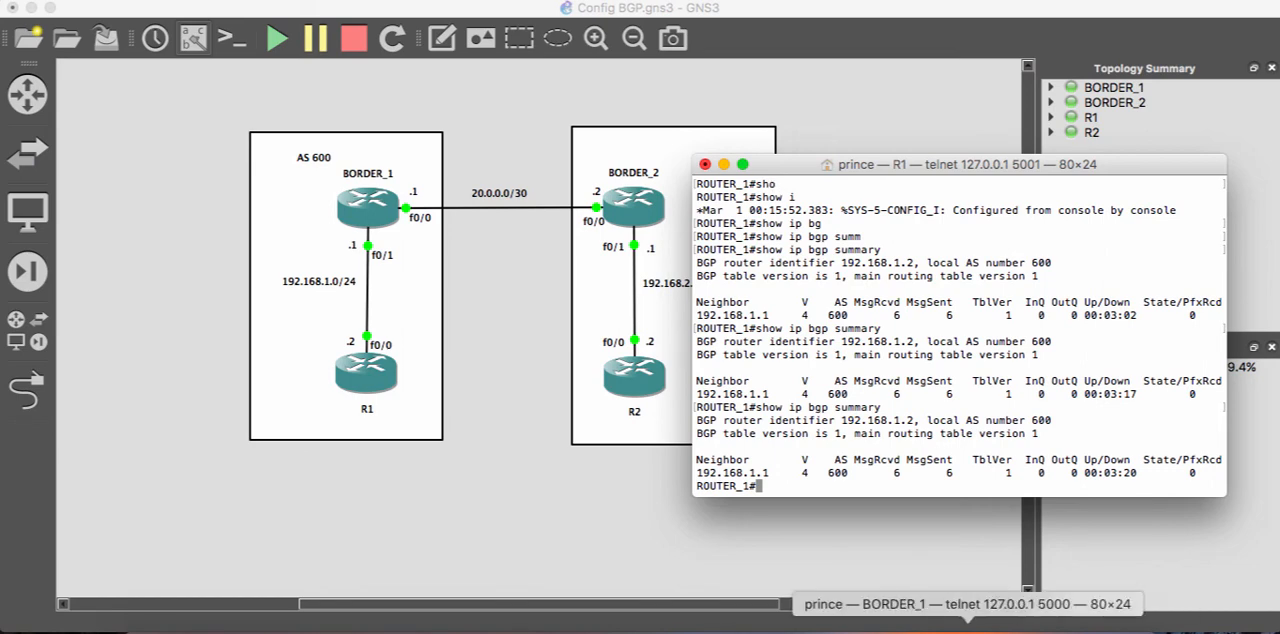
- Switch from R1 to BORDER_1's console and exit its configuration modes to privileged EXEC mode
click(968, 631)
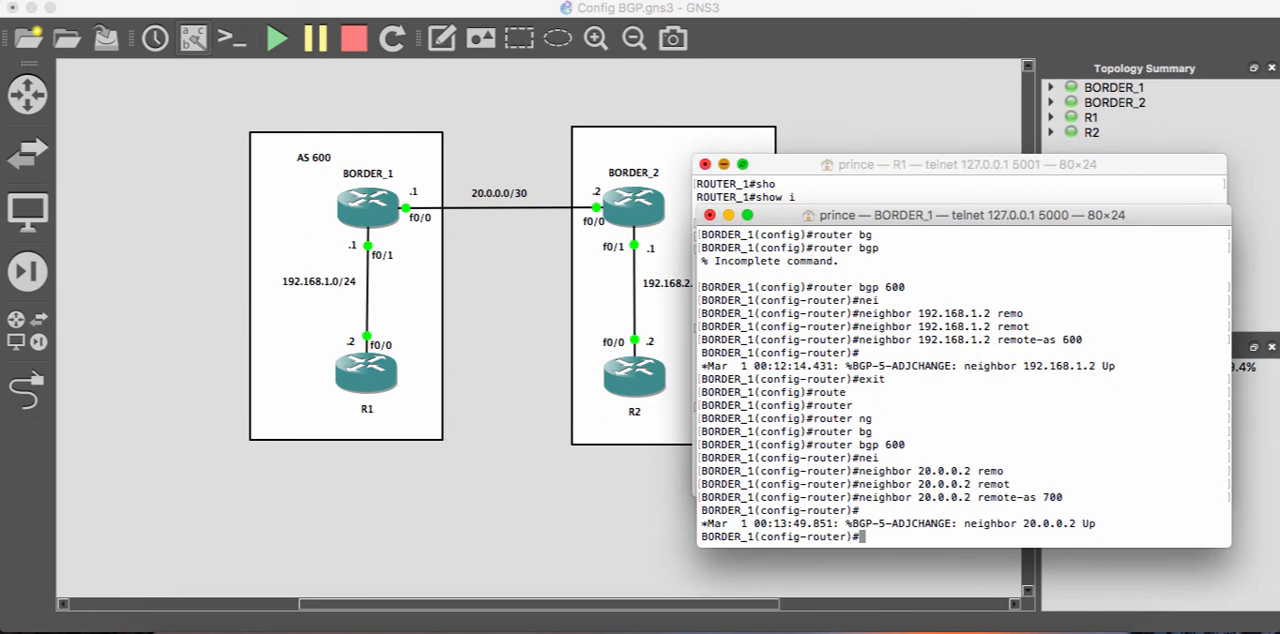
click(724, 164)
text(exit)
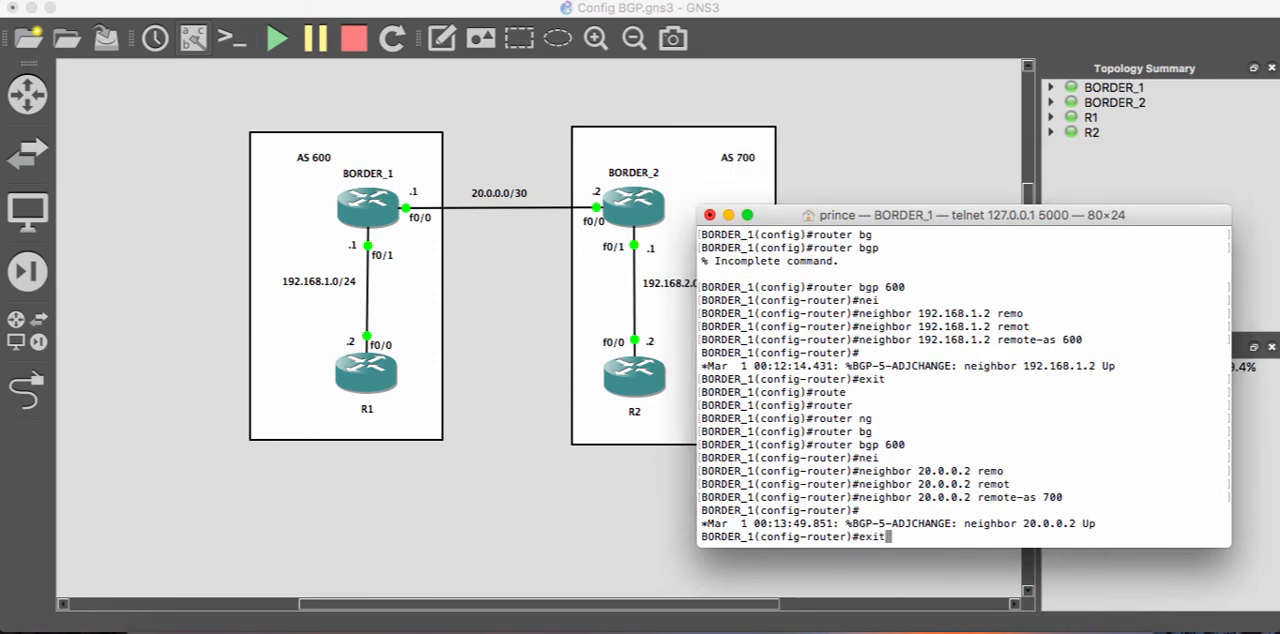
key(Return)
text(exit)
key(Return)
- Display BORDER_1's BGP neighbor status with show ip bgp summary
text(sh)
key(Tab)
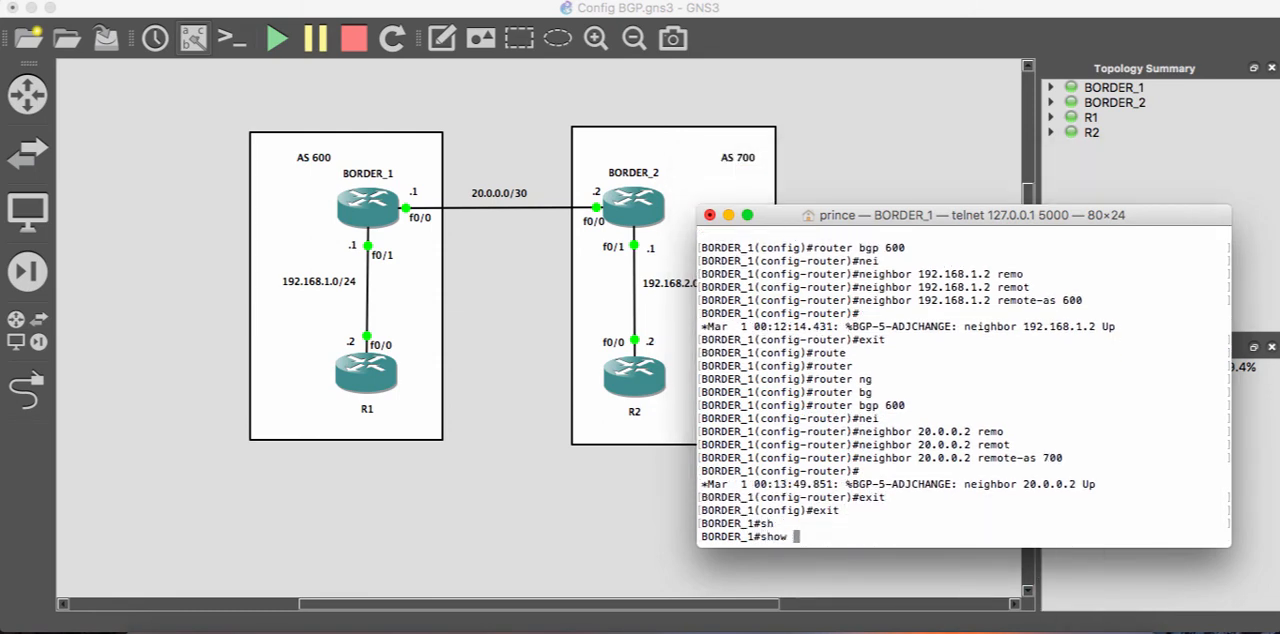
text(ip bg)
key(Tab)
text(sum)
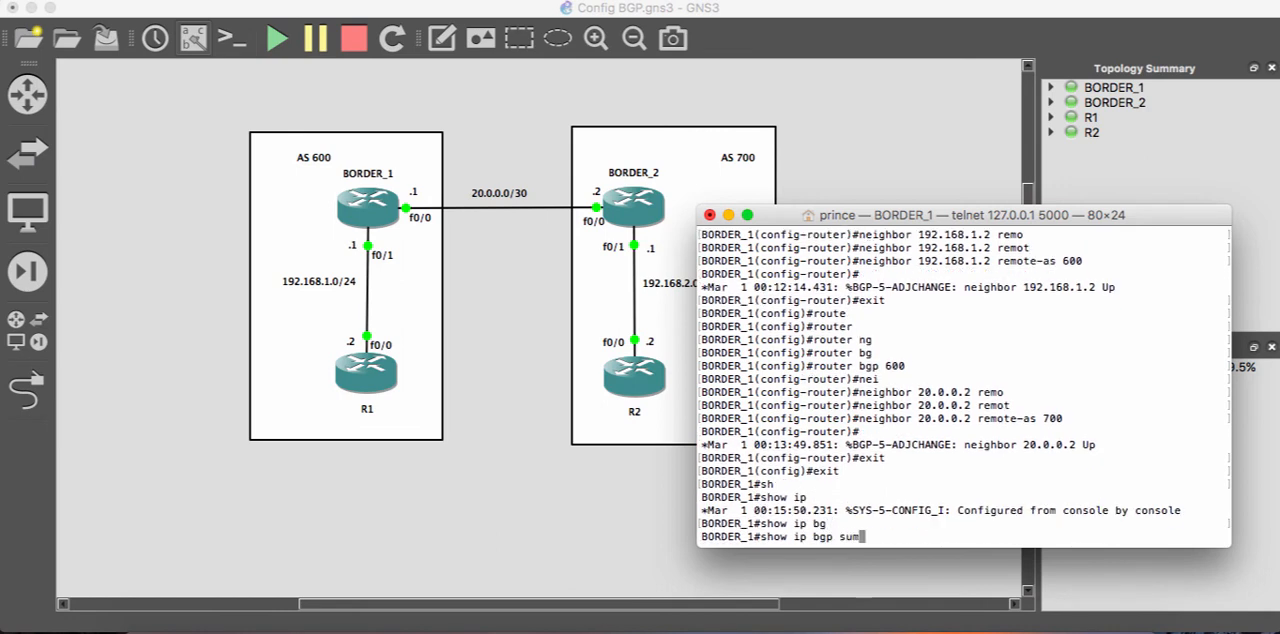
key(Tab)
key(Return)
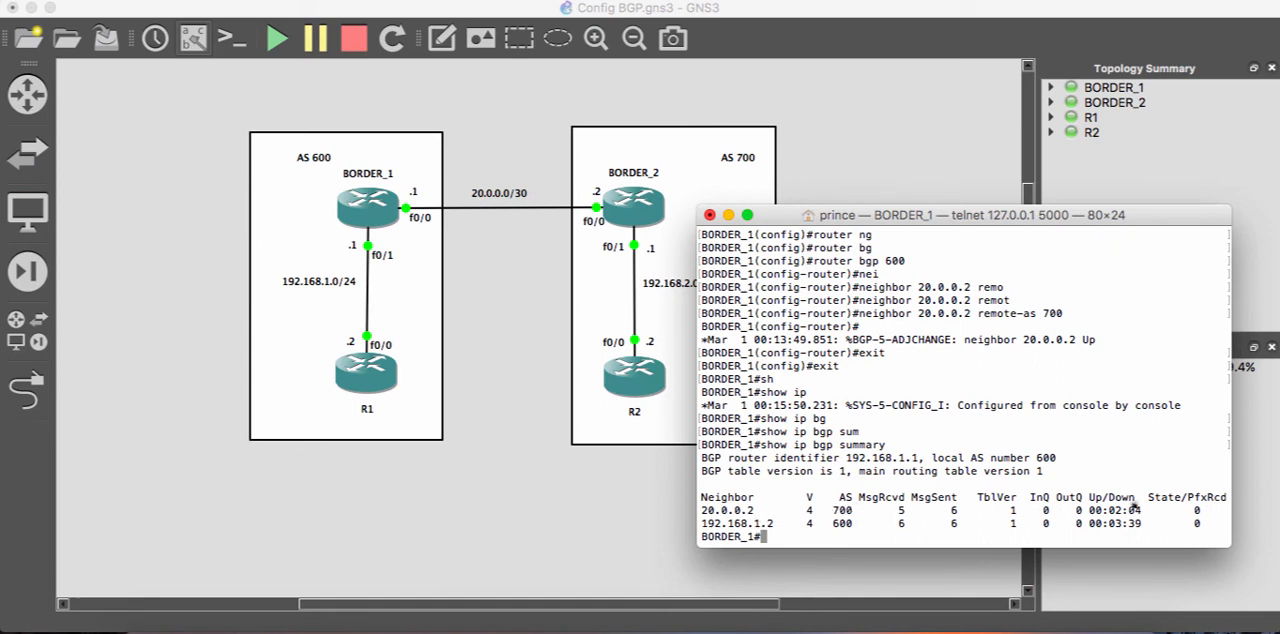
- Switch from BORDER_1 to BORDER_2's console and exit its configuration modes to privileged EXEC mode
click(729, 215)
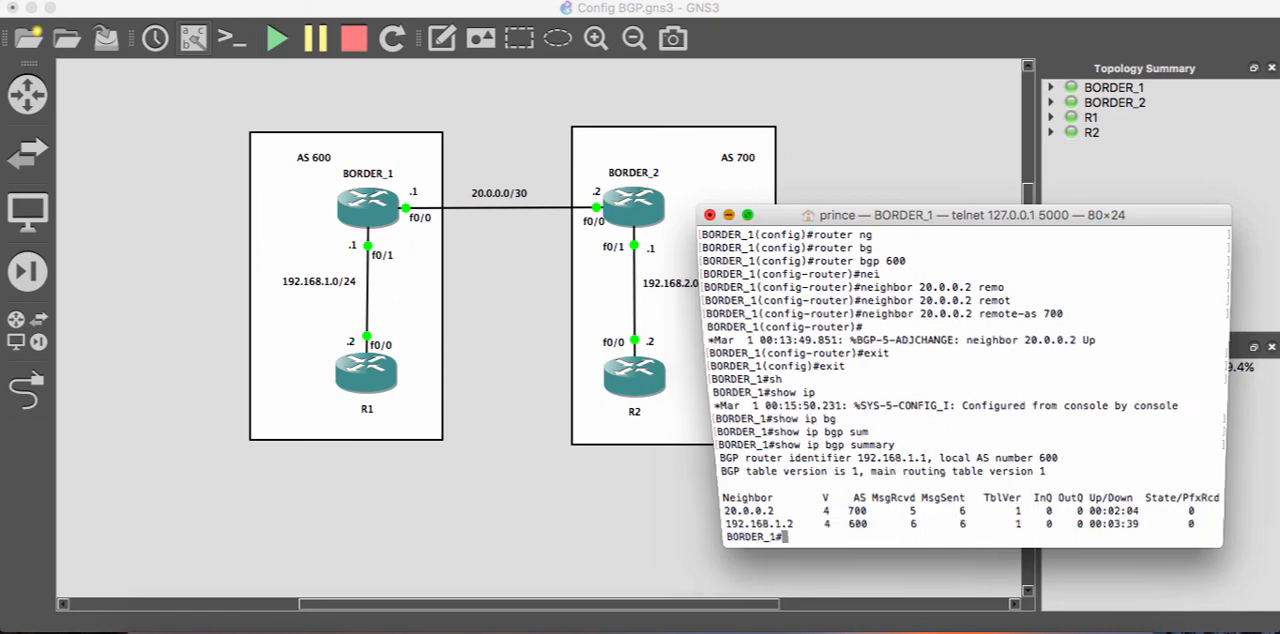
click(940, 628)
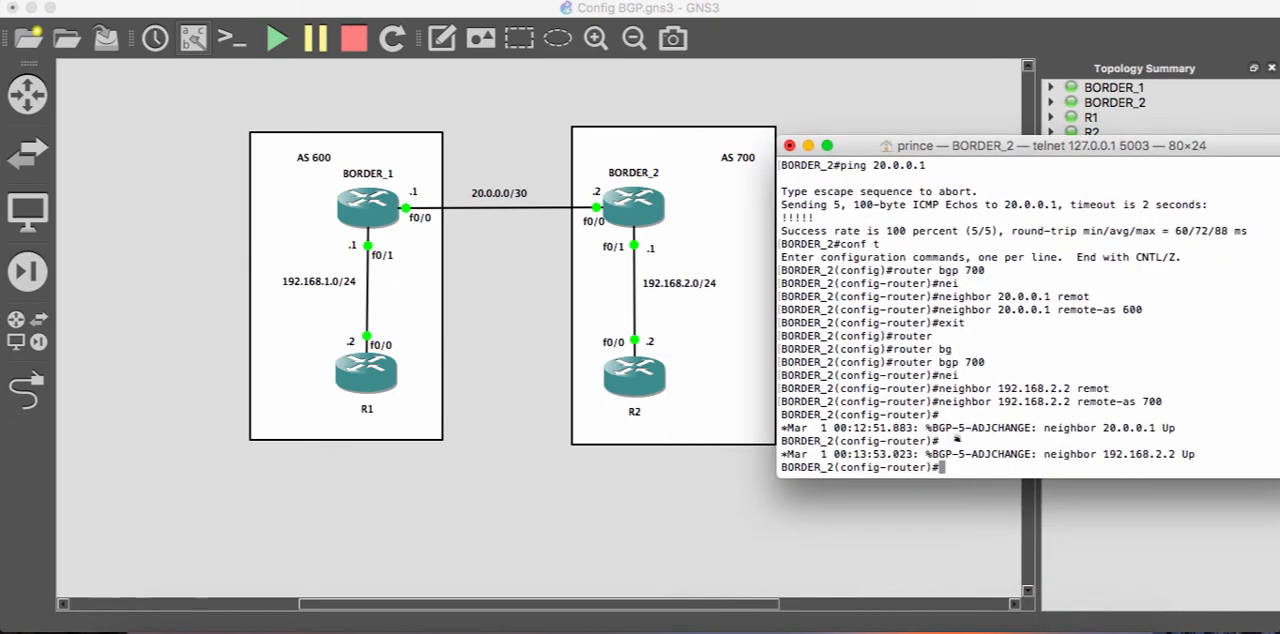
text(exit)
key(Return)
text(exit)
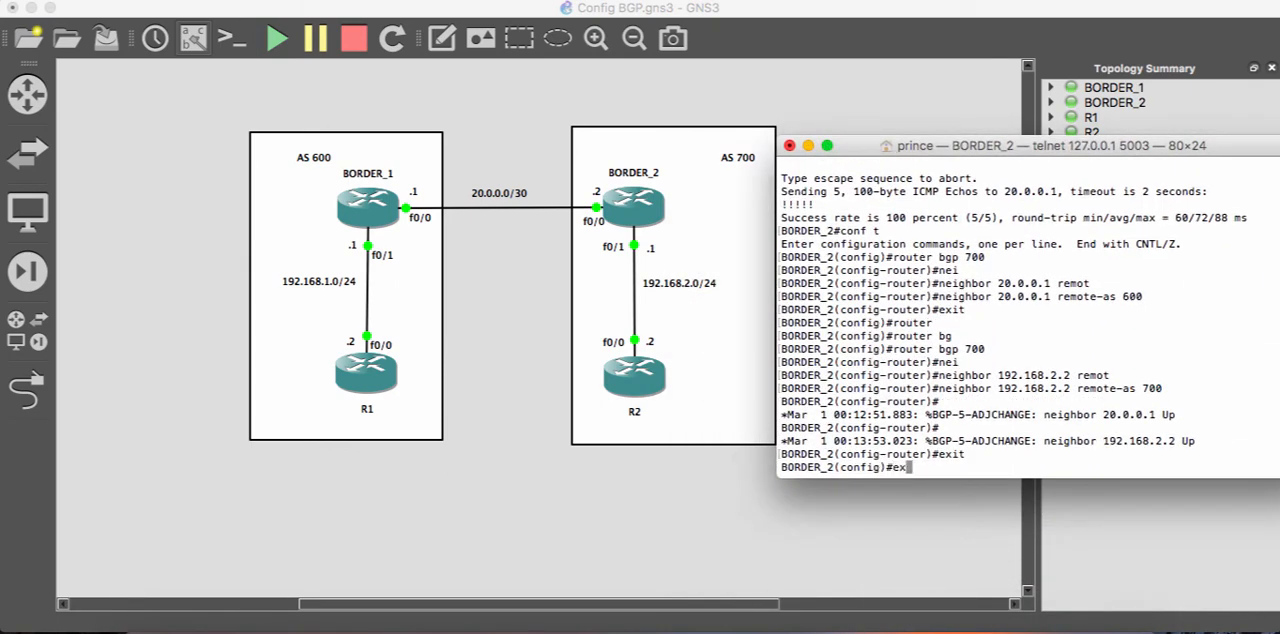
key(Return)
- Display BORDER_2's BGP neighbor status with show ip bgp summary
text(show ip bg)
key(Tab)
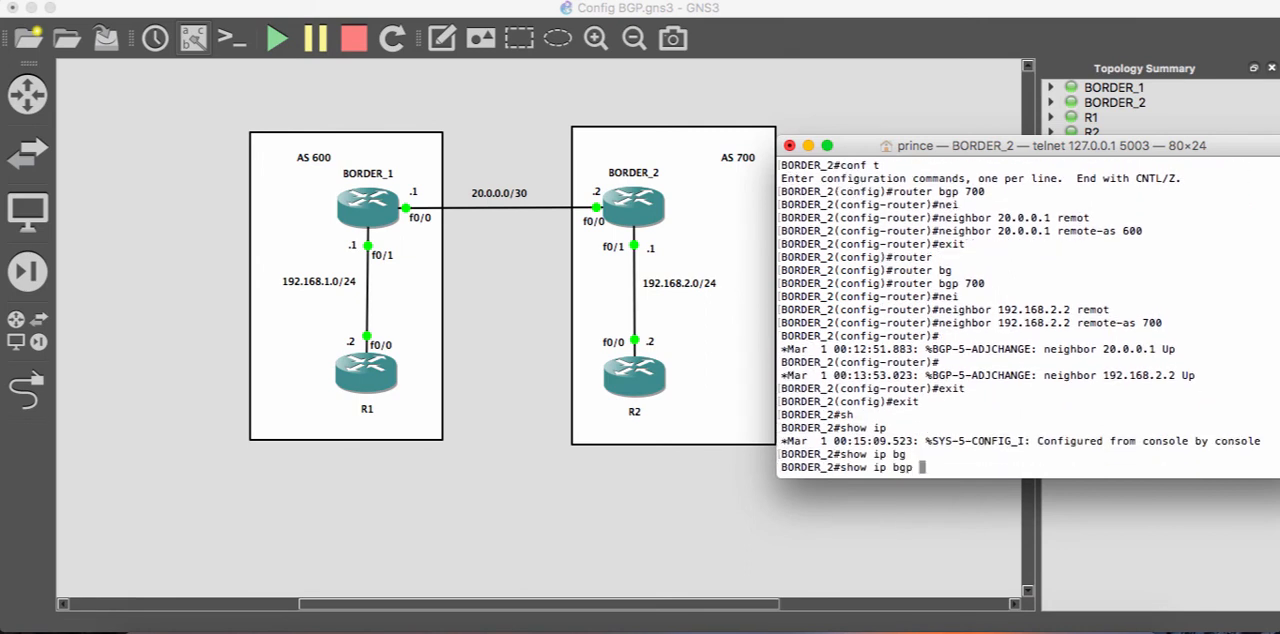
text(sum)
key(Tab)
key(Return)
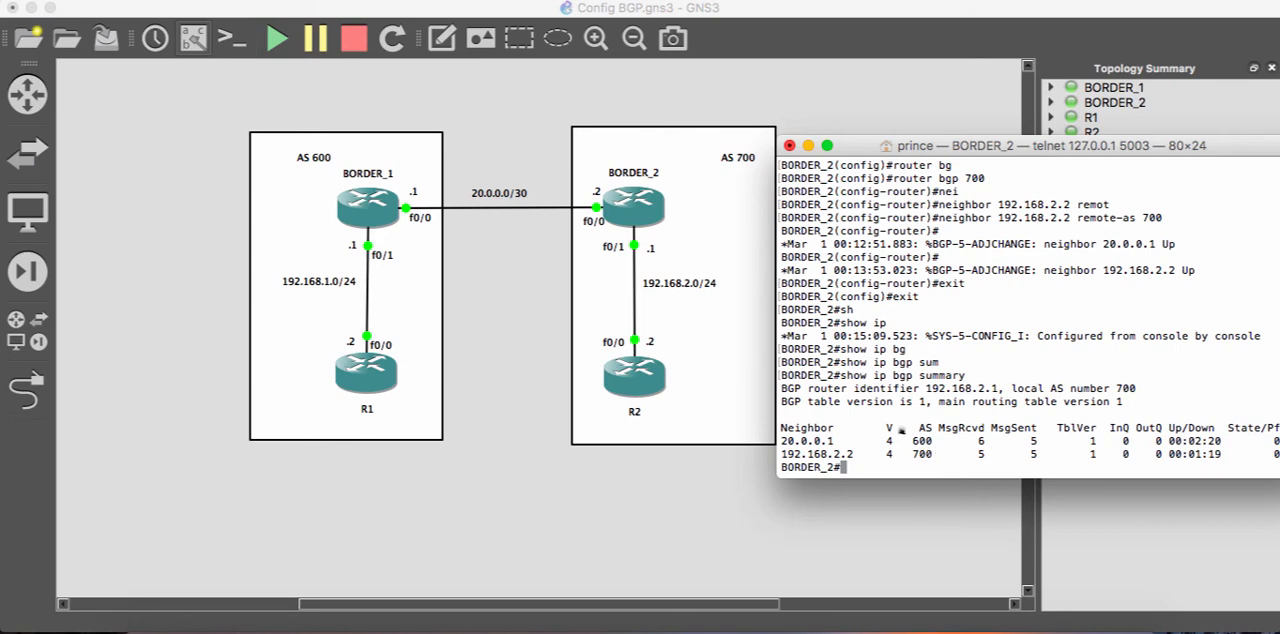
- Switch from BORDER_2 to R2's console and display its BGP neighbor status with show ip bgp summary
click(808, 145)
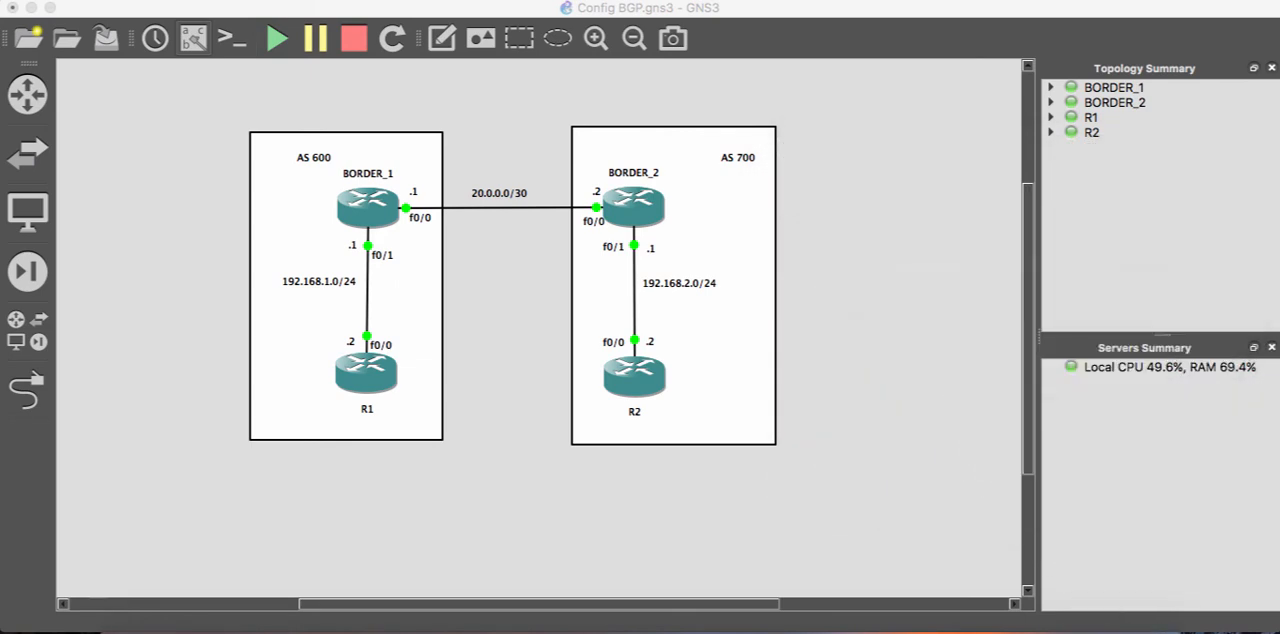
click(943, 629)
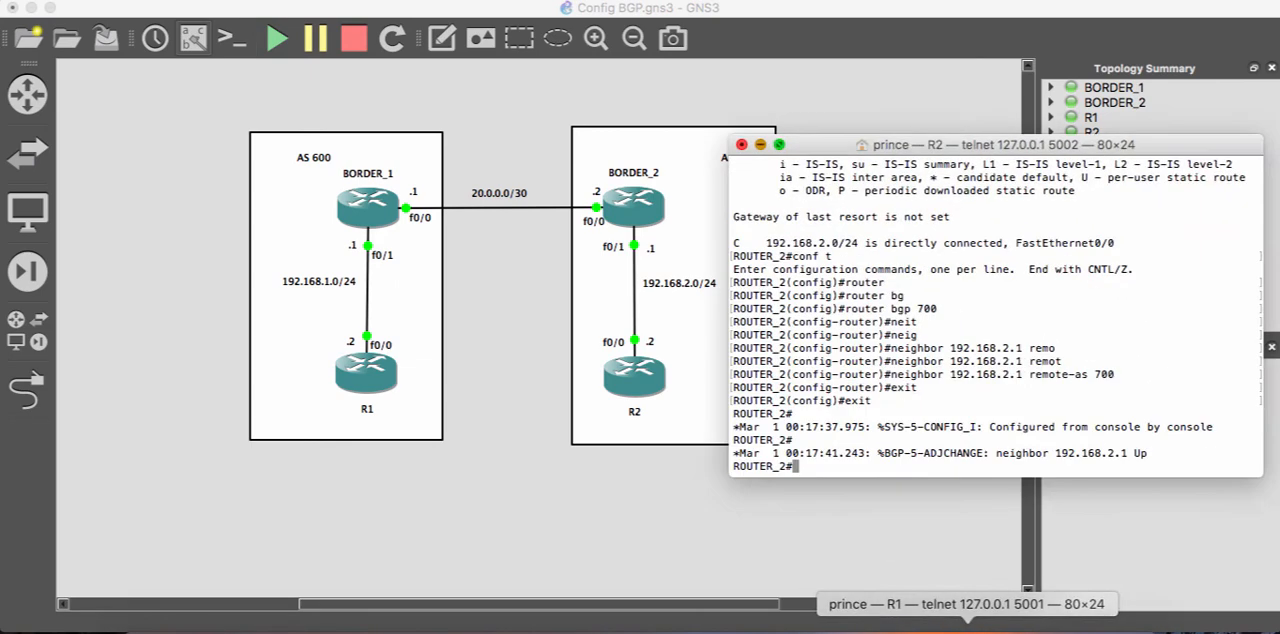
text(sh)
key(Tab)
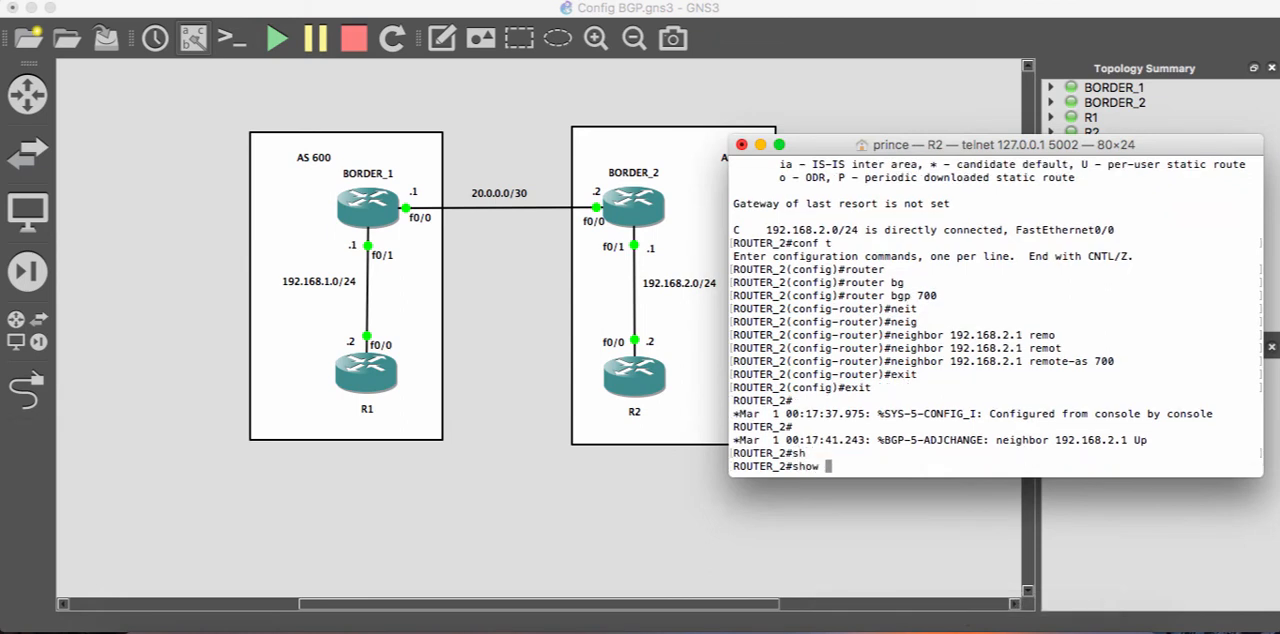
text(ip bg)
key(Tab)
text(sum)
key(Tab)
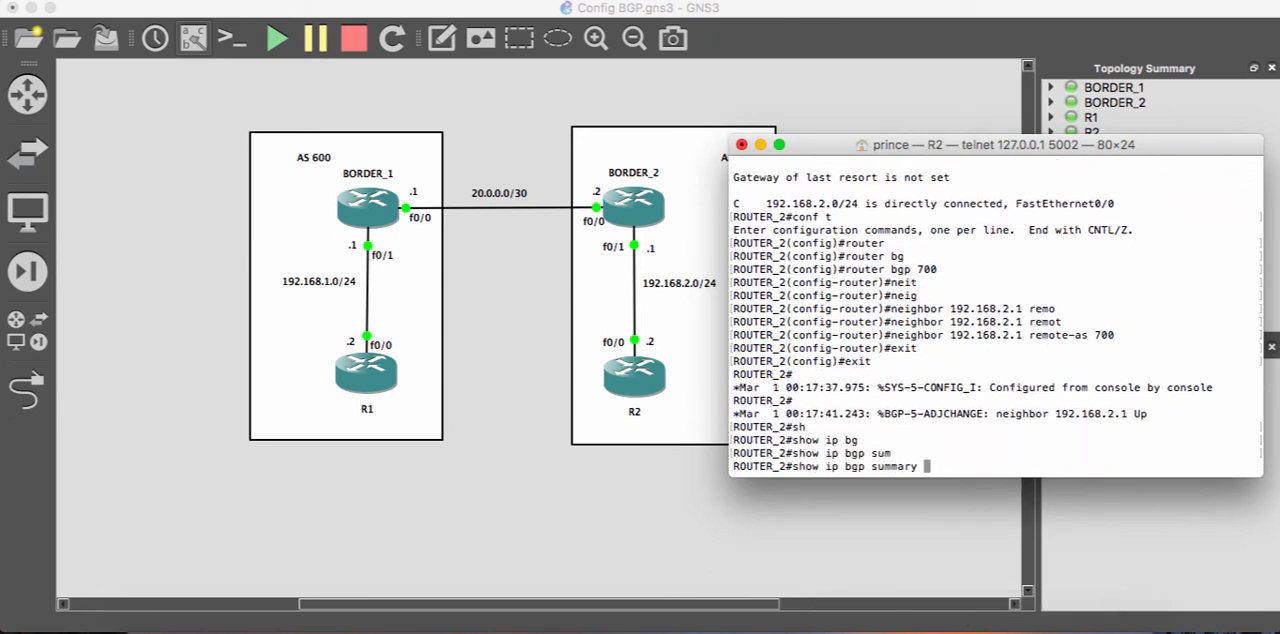
key(Return)
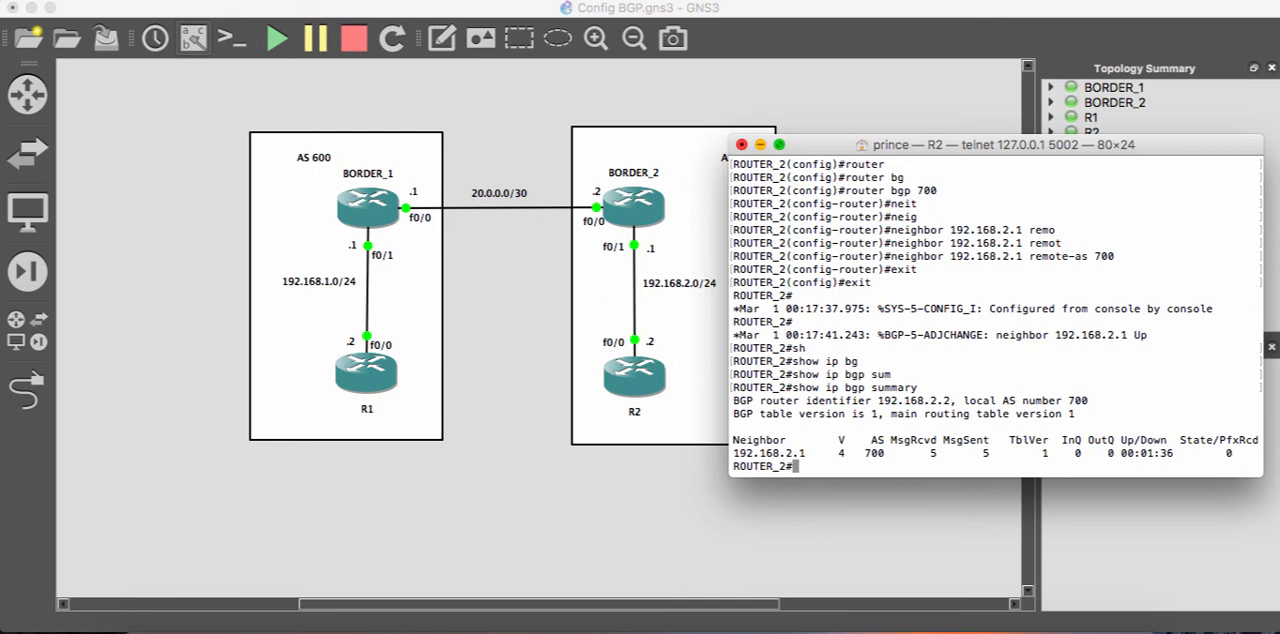
- Switch from R2 to R1's console and display its routing table with sh ip route
click(760, 144)
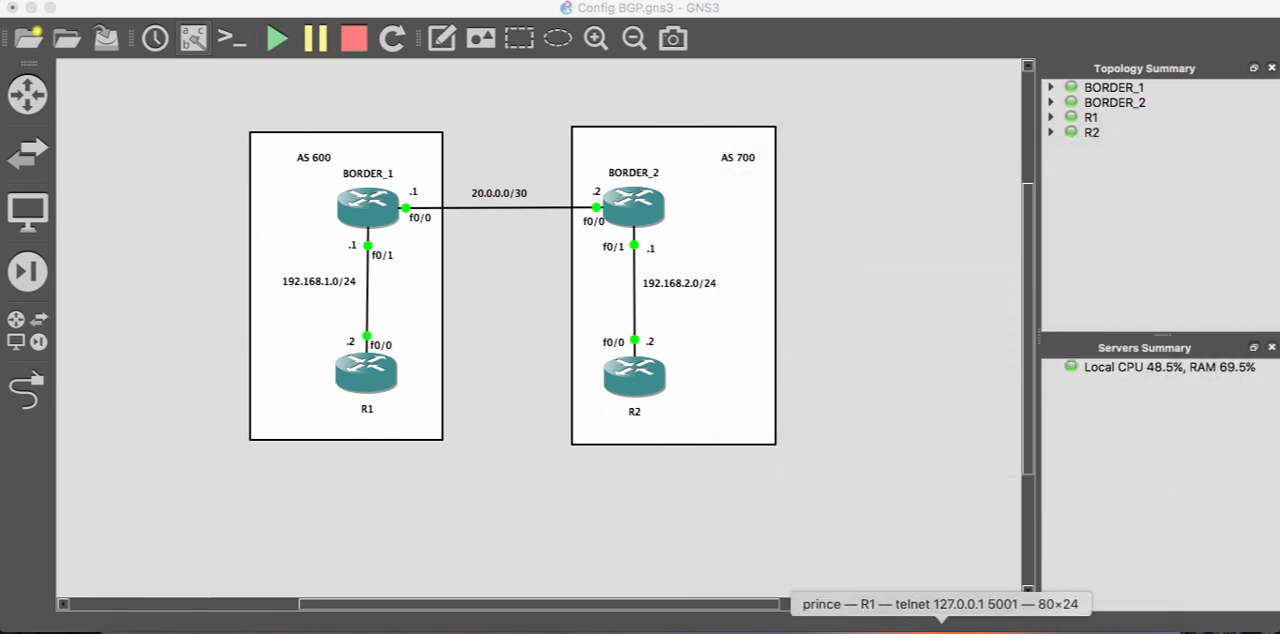
click(940, 629)
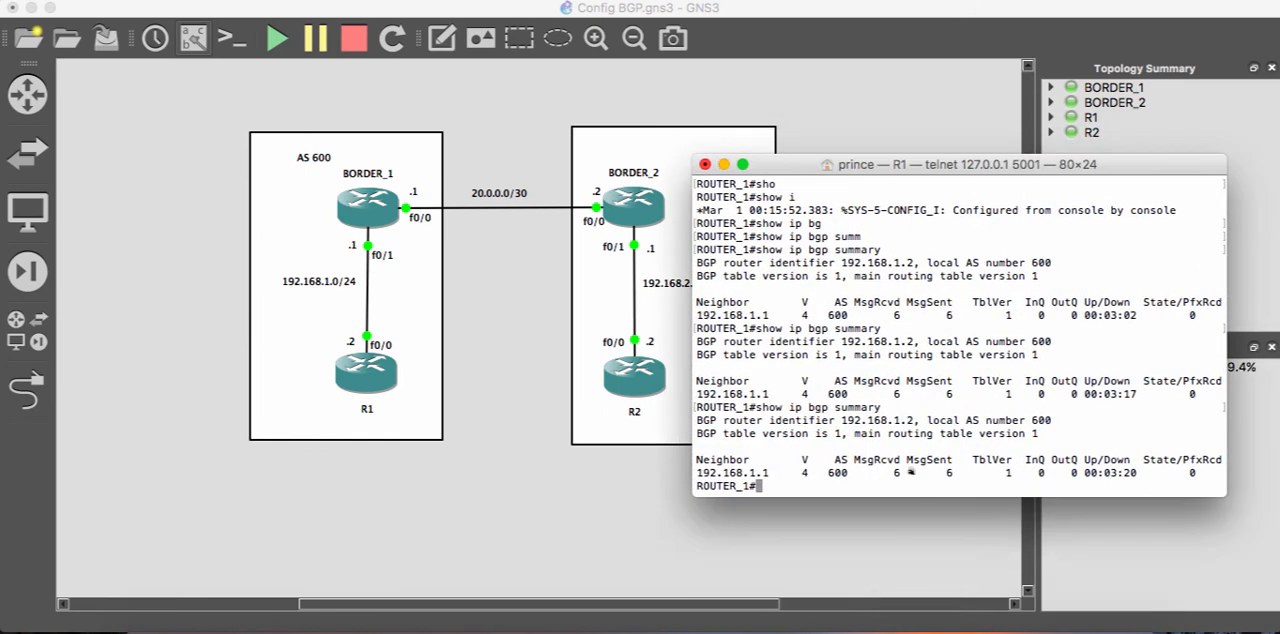
text(sh ip route)
key(Return)
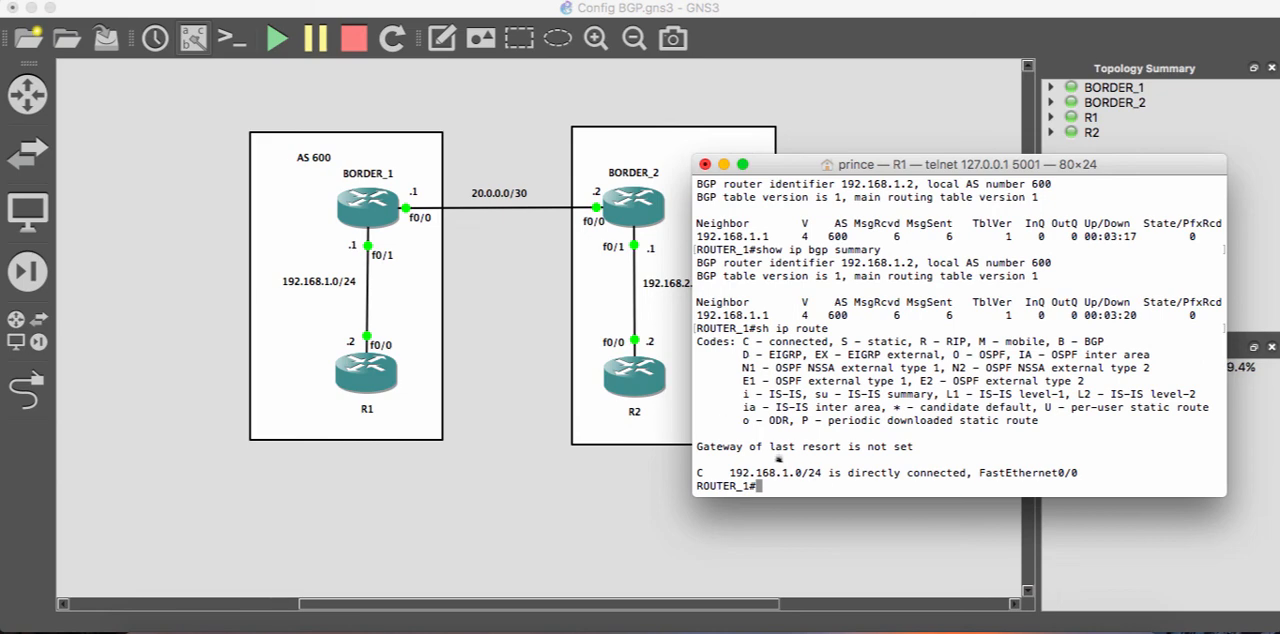
- Switch from R1 to R2's console and display its routing table with sh ip route
click(723, 164)
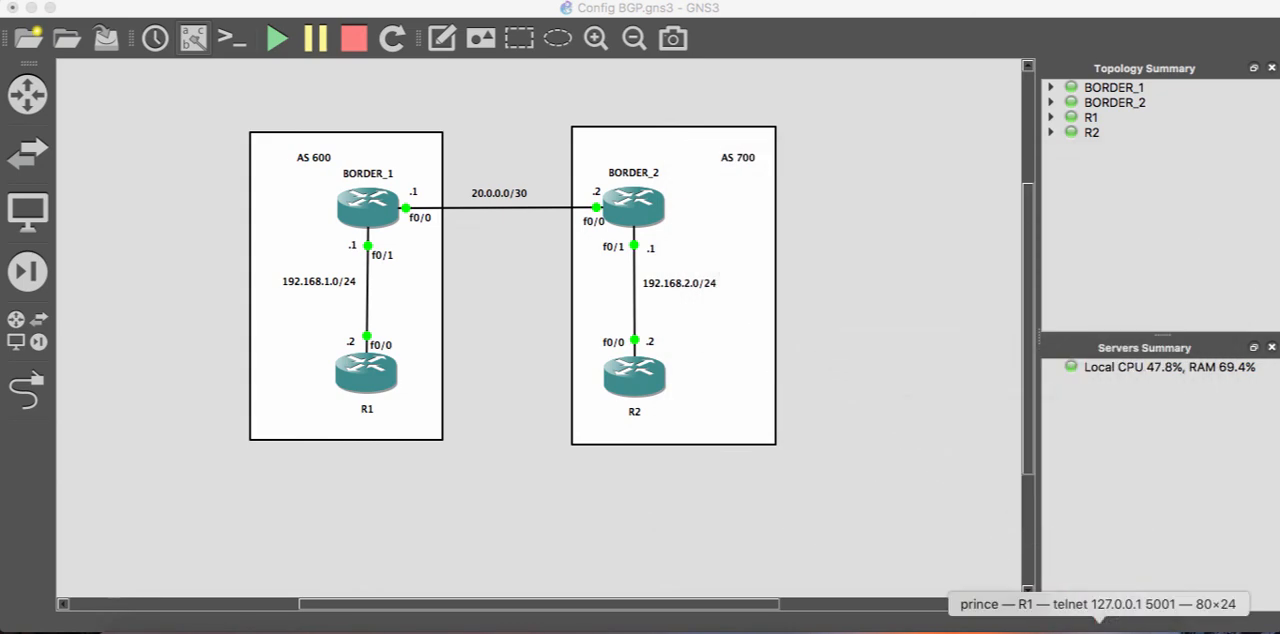
click(1046, 628)
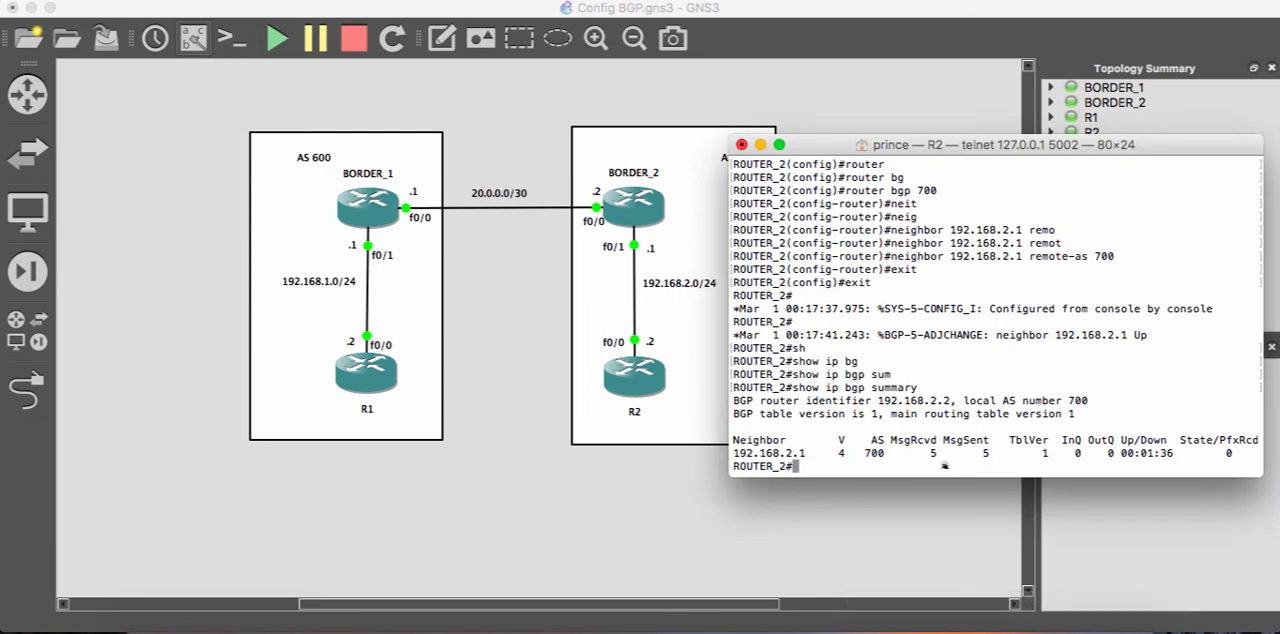
text(sh ip route)
key(Return)
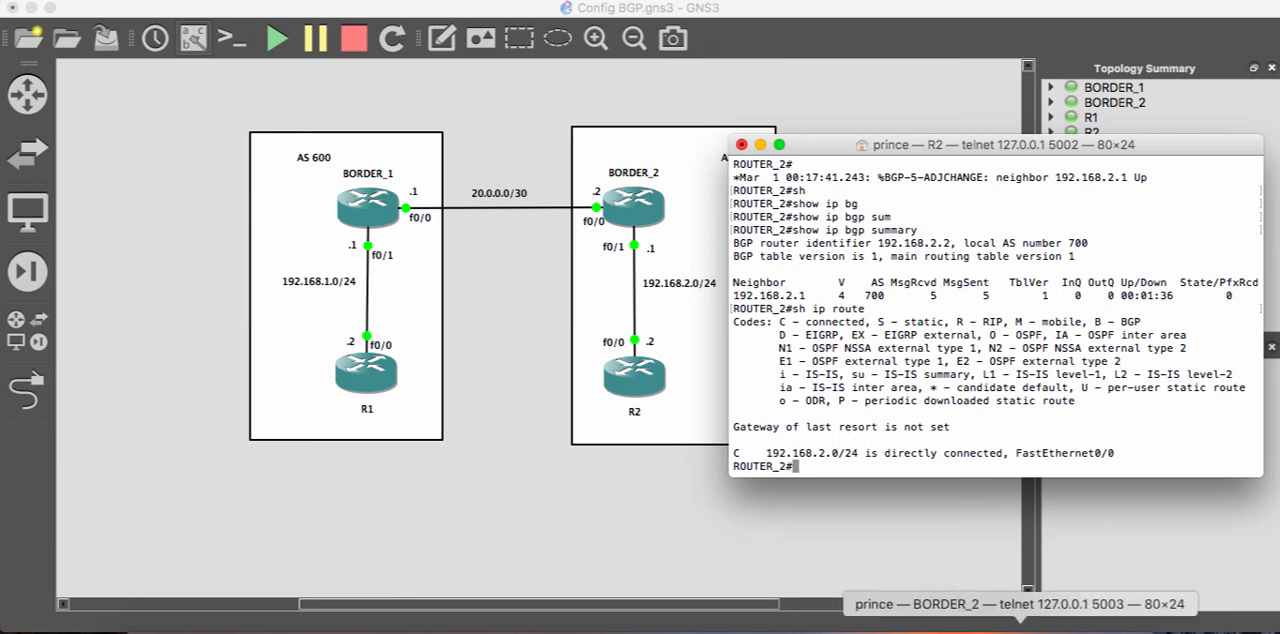
- Return to R1's console and ping R2 at 192.168.2.2 to test reachability between the autonomous systems
click(1072, 628)
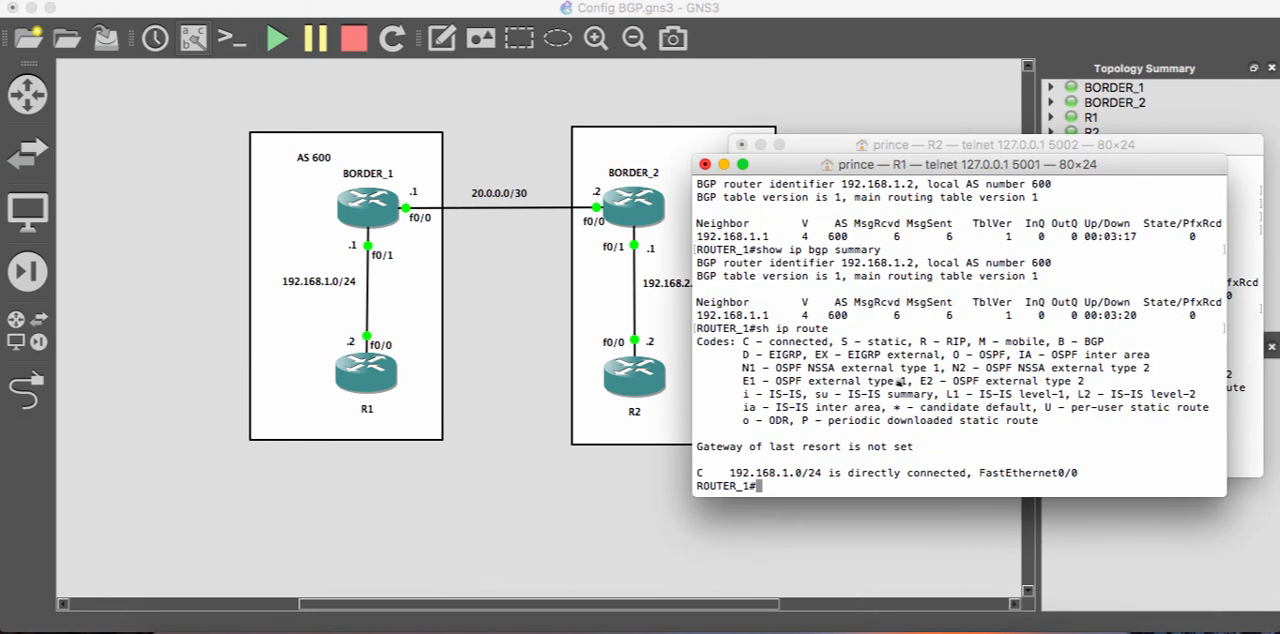
text(ping 192.168.2.2)
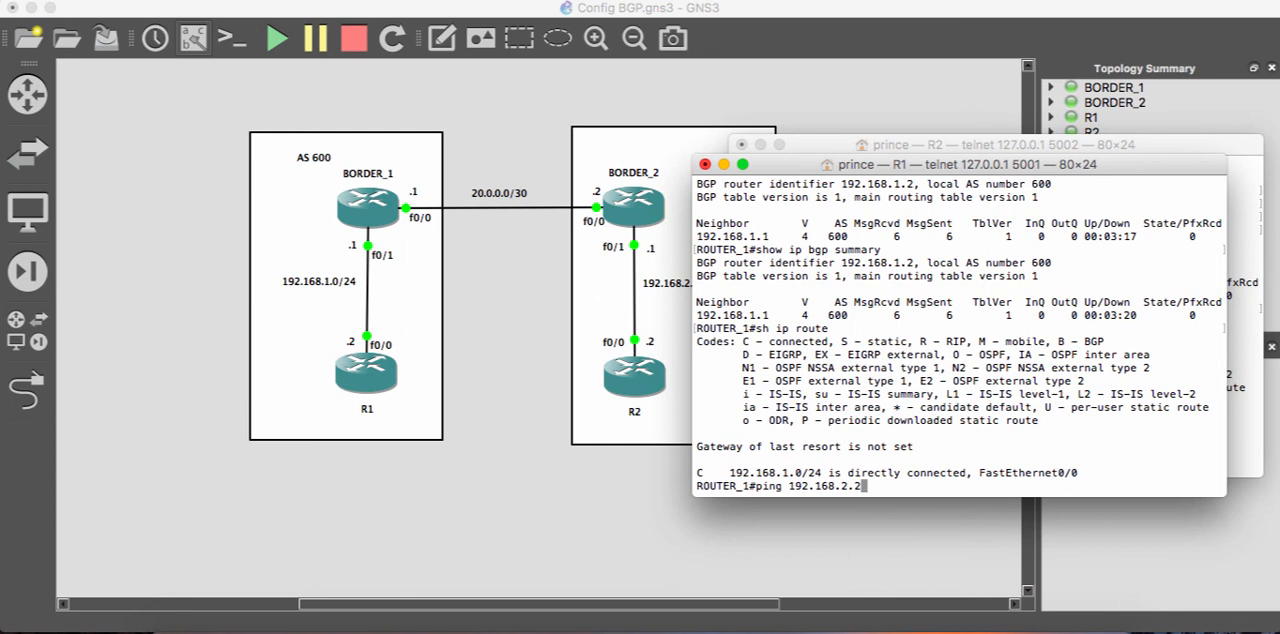
key(Return)
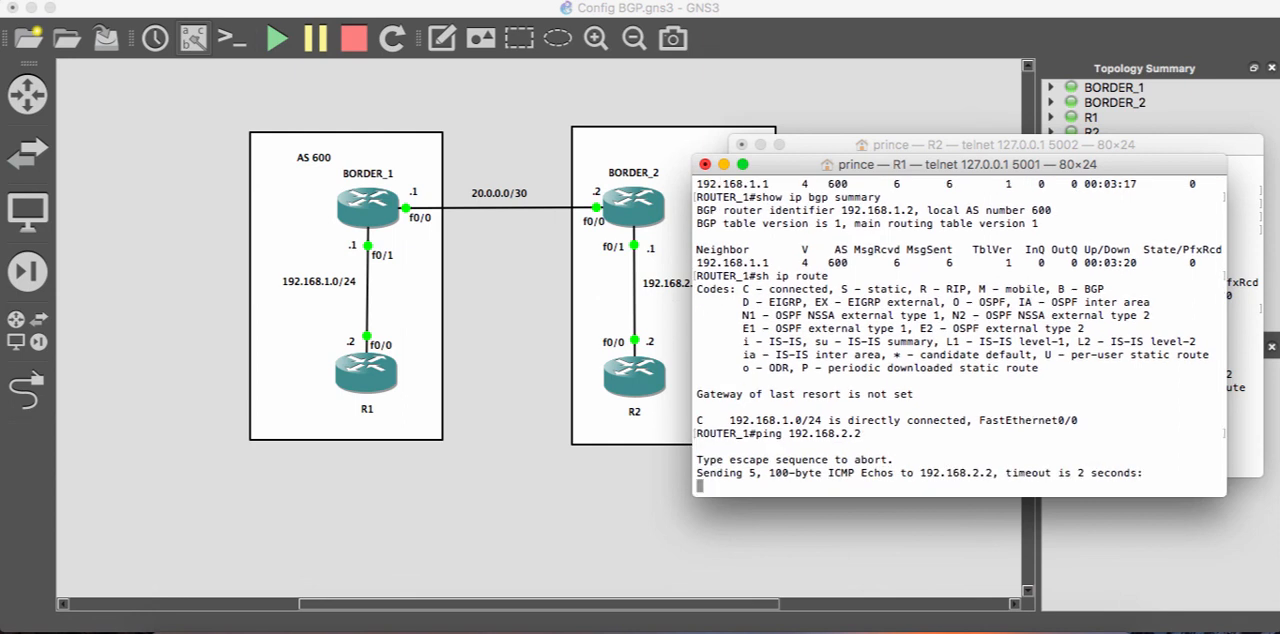